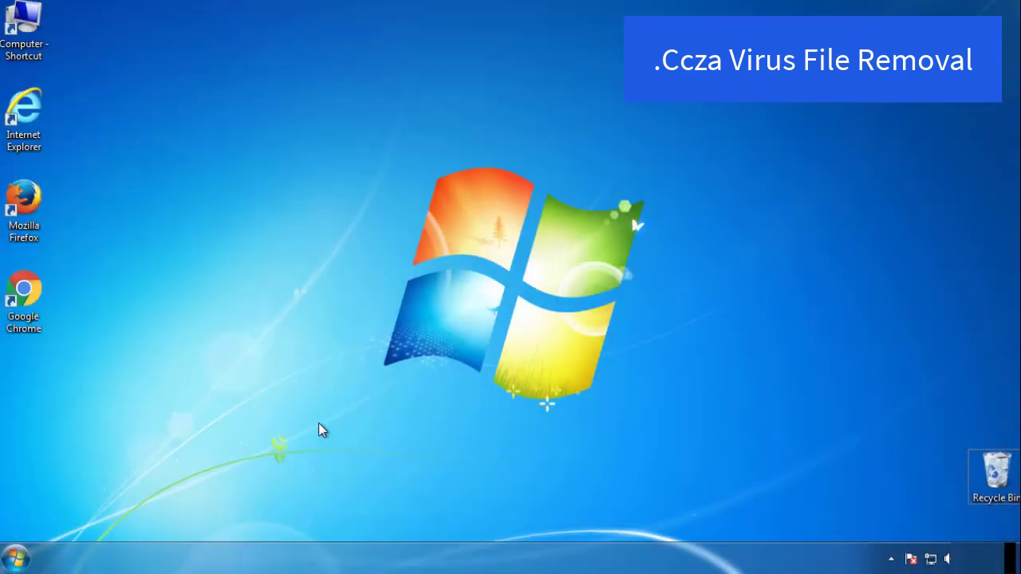
Launch msconfig from Start search and enable Safe boot (Minimal) on the Boot tab
click(16, 559)
click(82, 514)
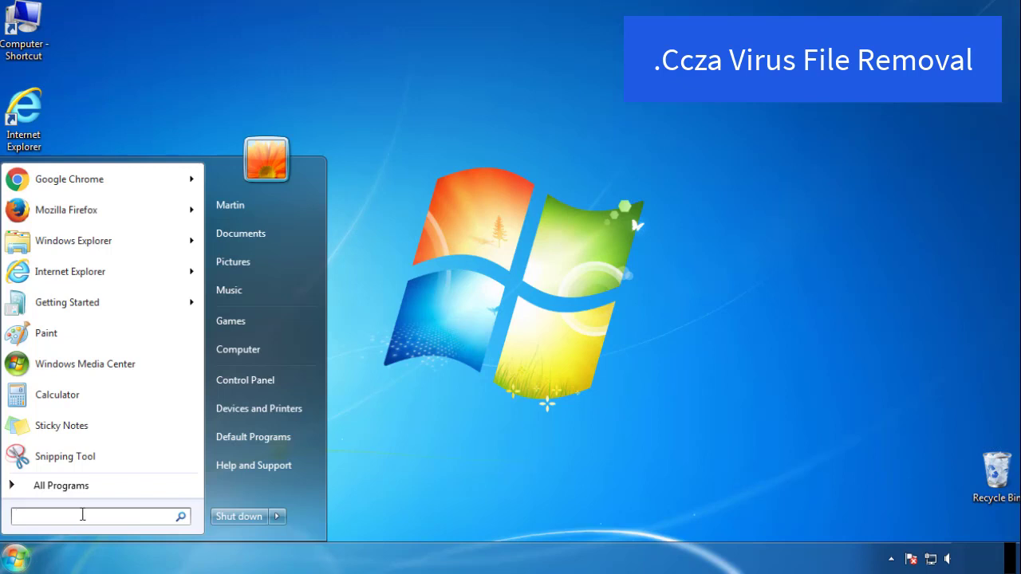
text(mscon)
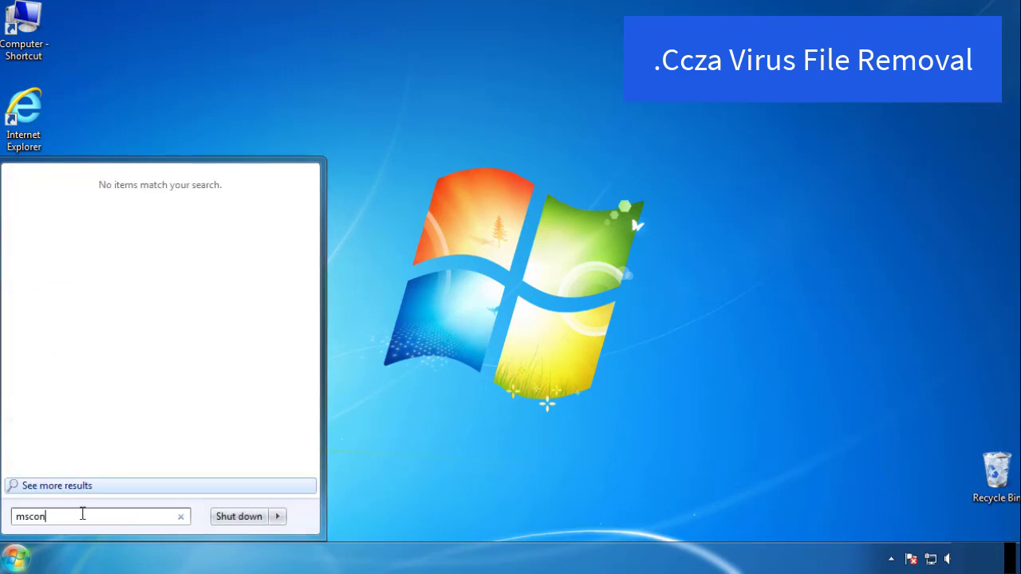
text(fig)
key(Return)
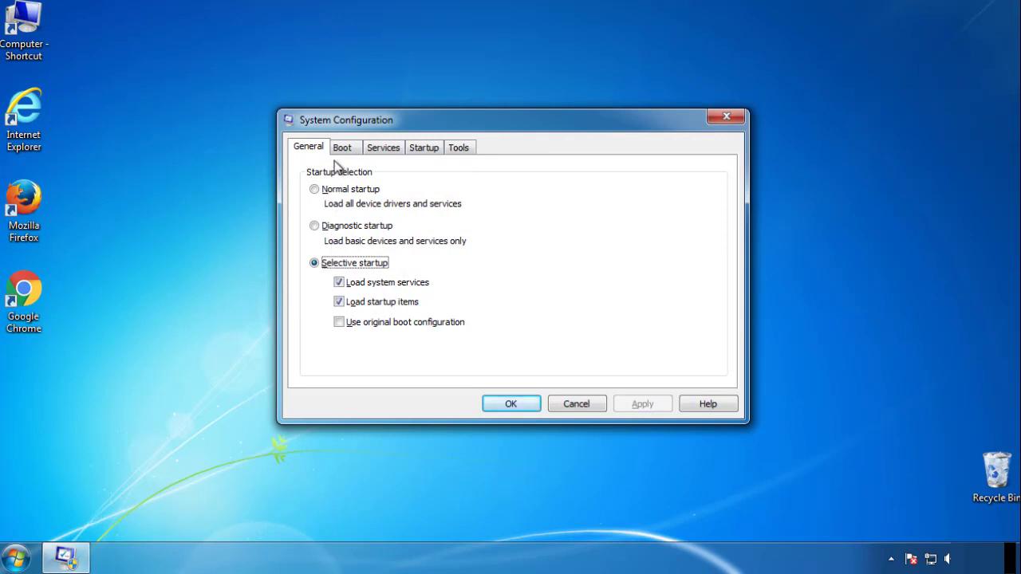
click(343, 149)
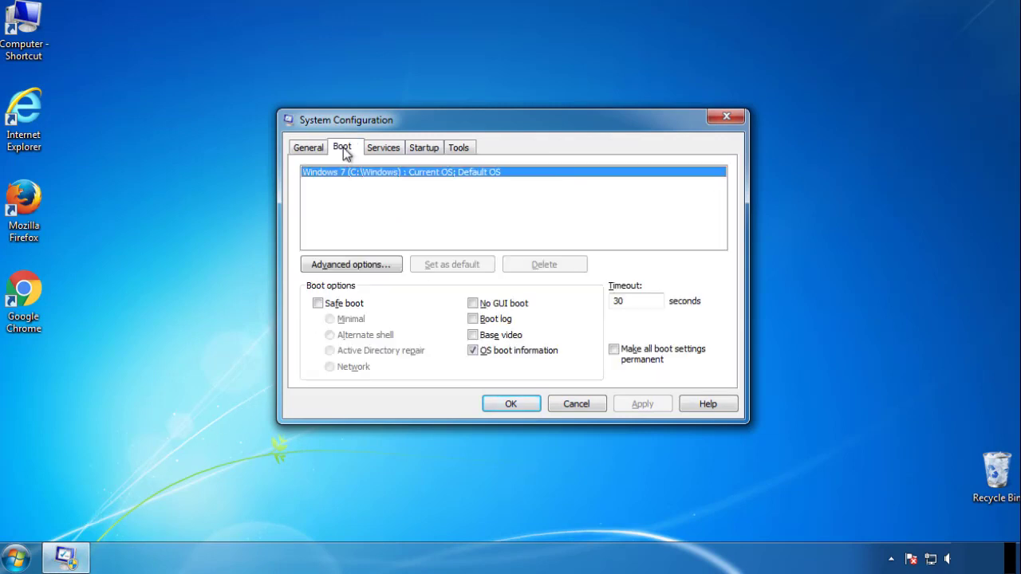
click(318, 304)
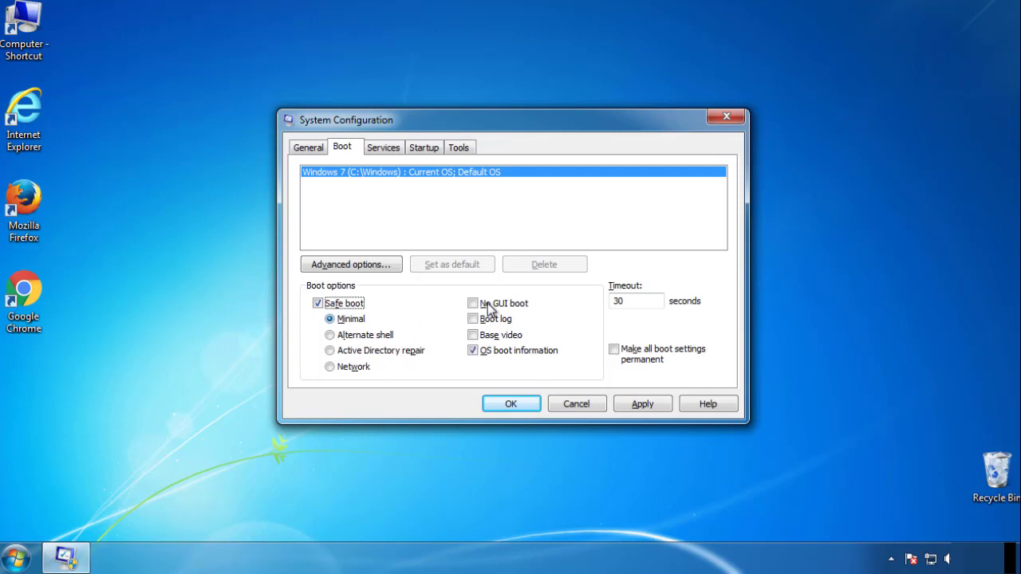
click(514, 405)
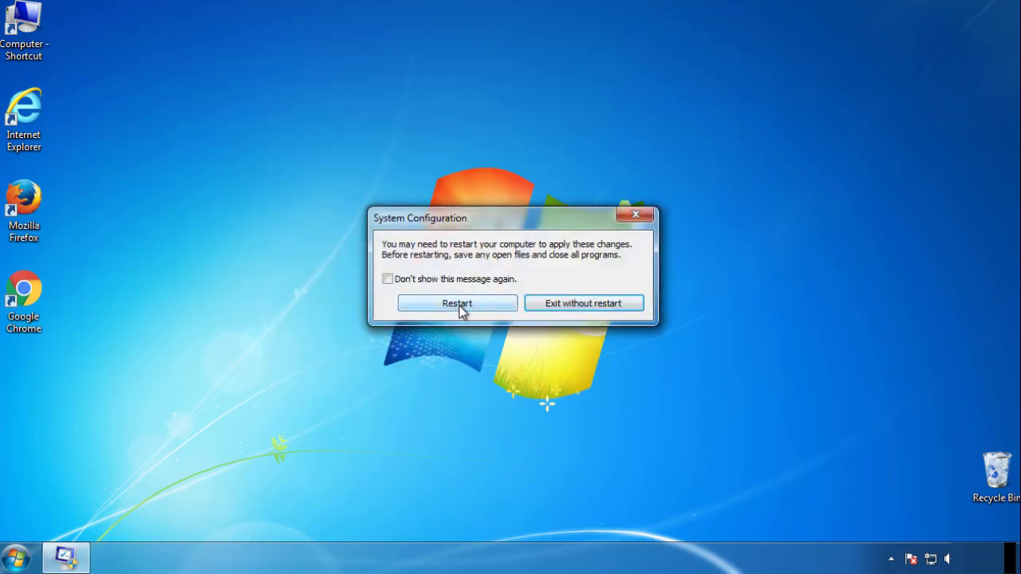
Restart into Safe Mode, then set Folder Options to show hidden files, folders and drives
click(458, 306)
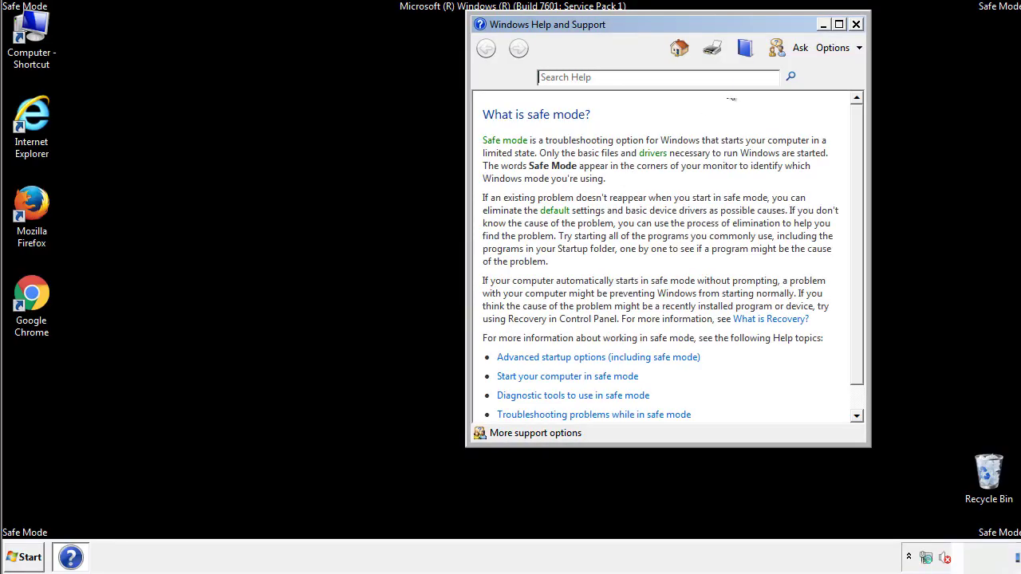
click(856, 24)
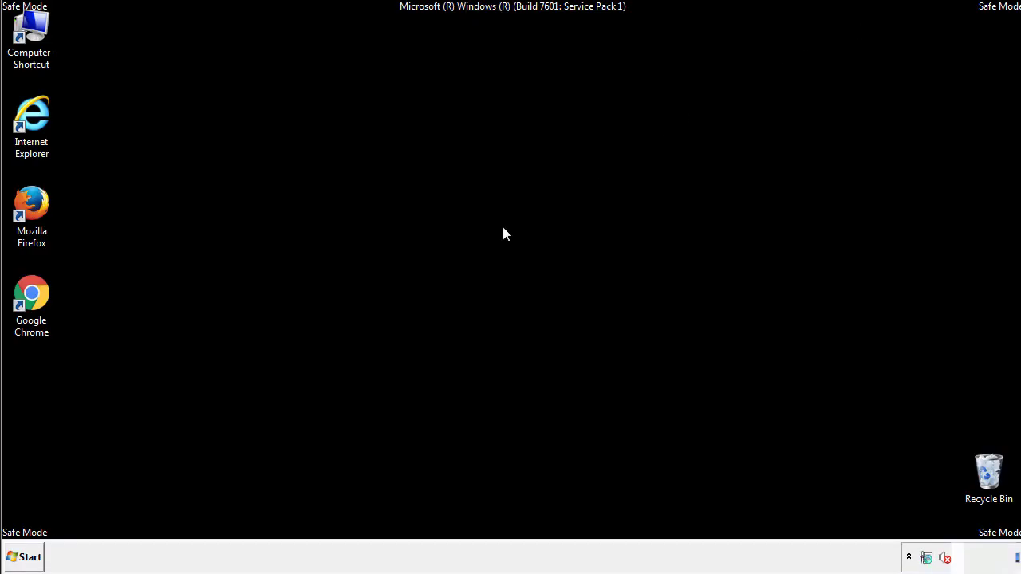
click(31, 556)
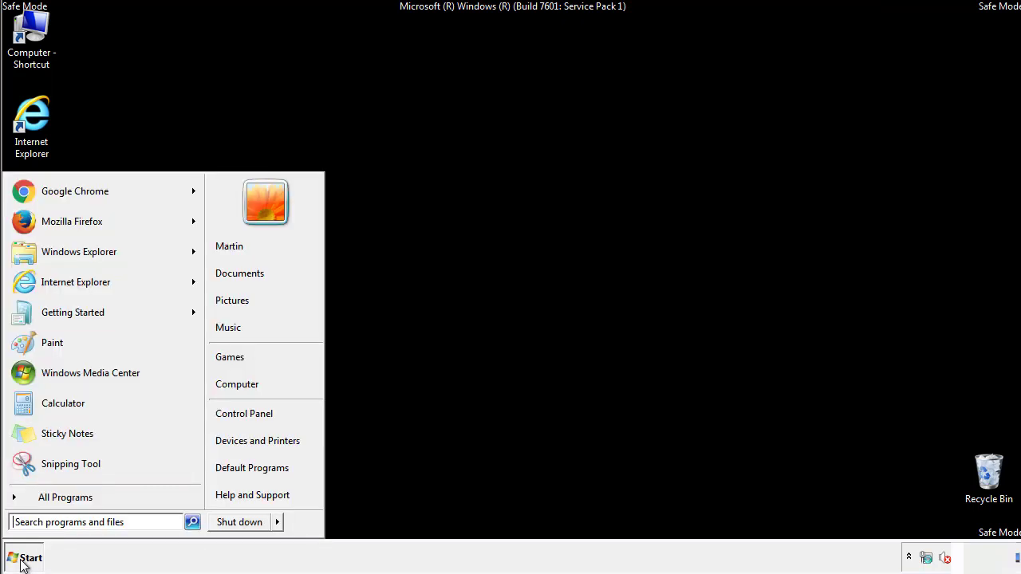
click(256, 411)
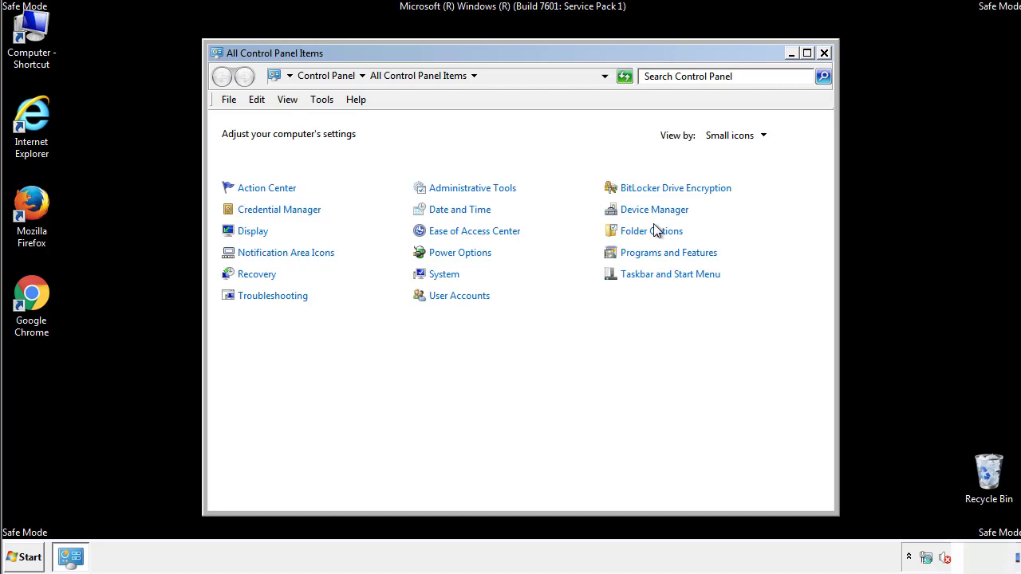
click(652, 231)
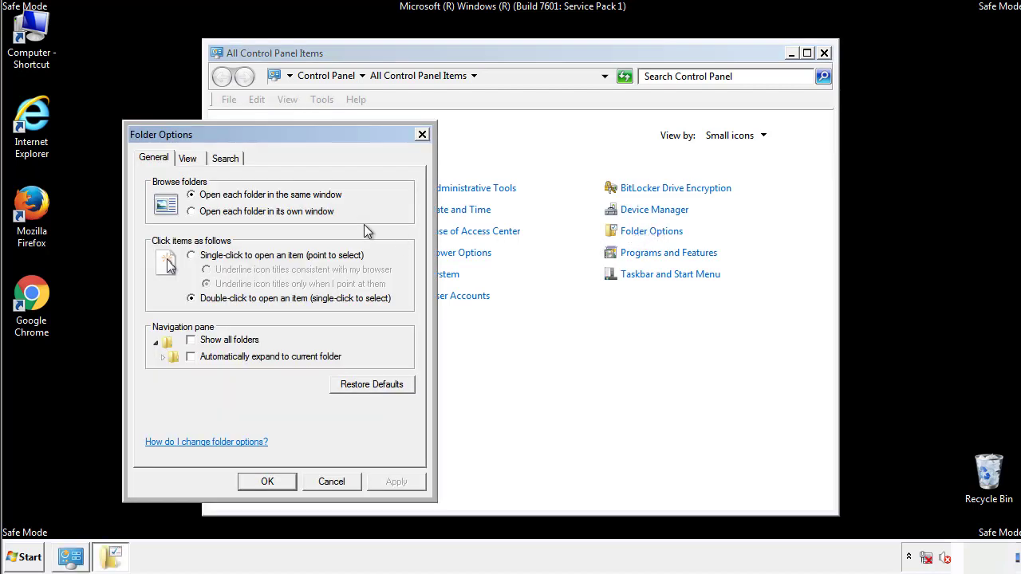
click(190, 160)
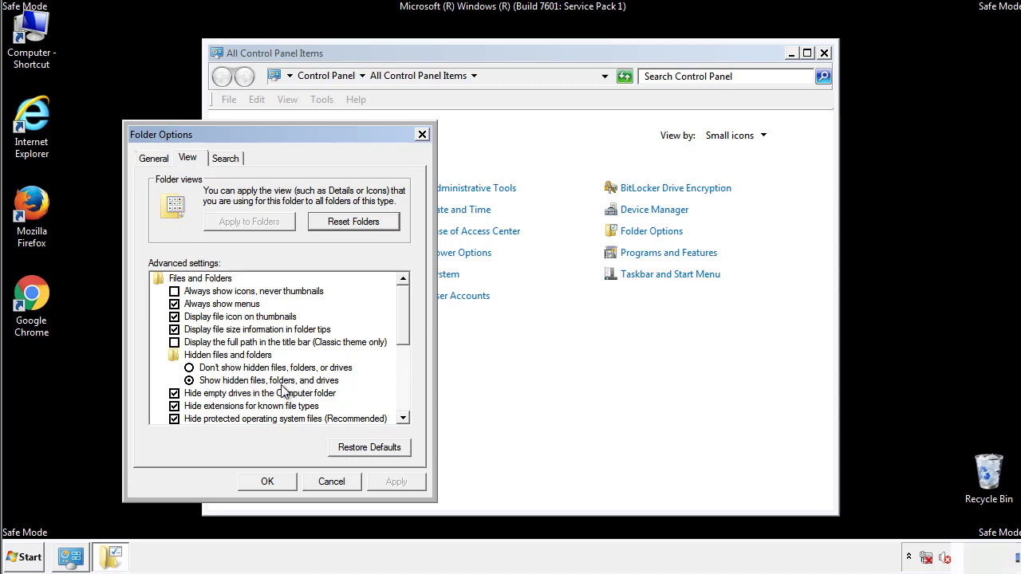
click(275, 480)
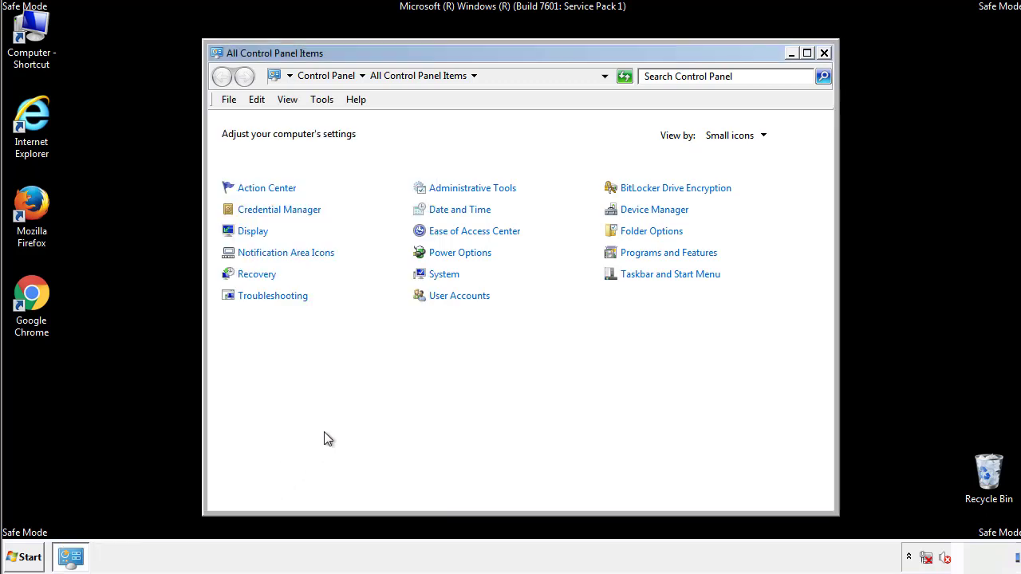
Close Control Panel and browse from Computer into the C:\Windows folder
click(824, 52)
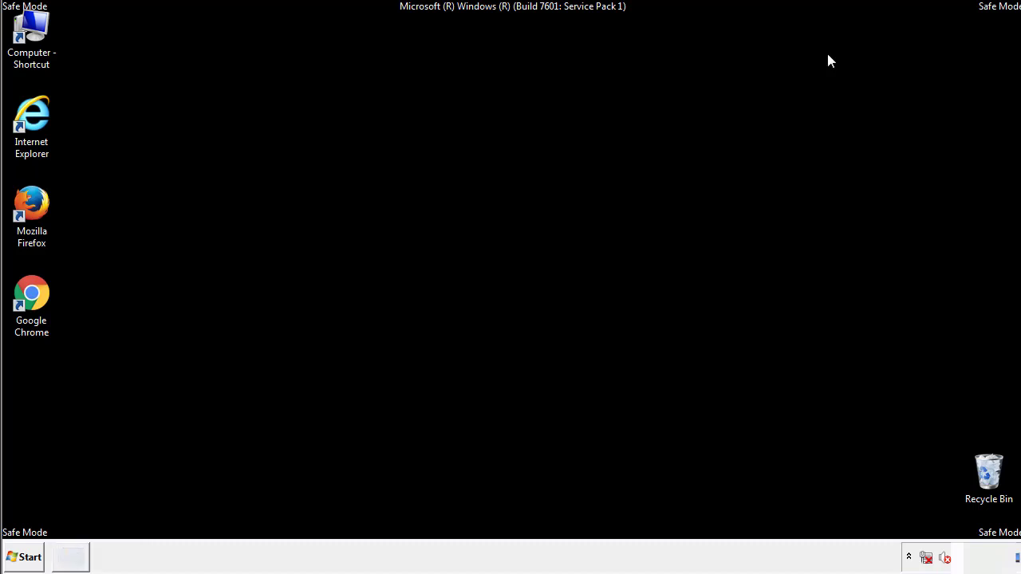
double_click(32, 30)
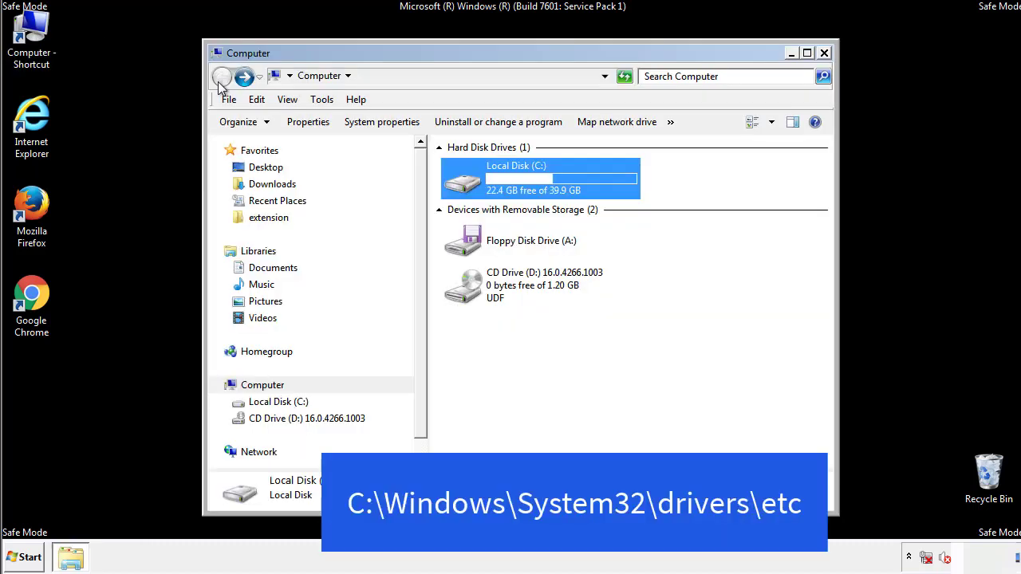
double_click(471, 185)
double_click(467, 293)
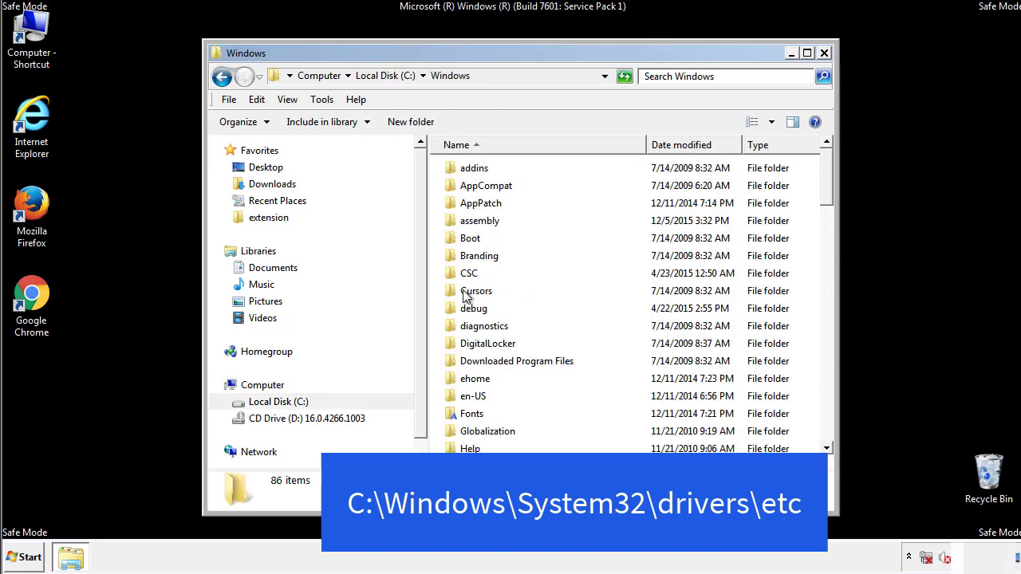
scroll(471, 359, down, 2)
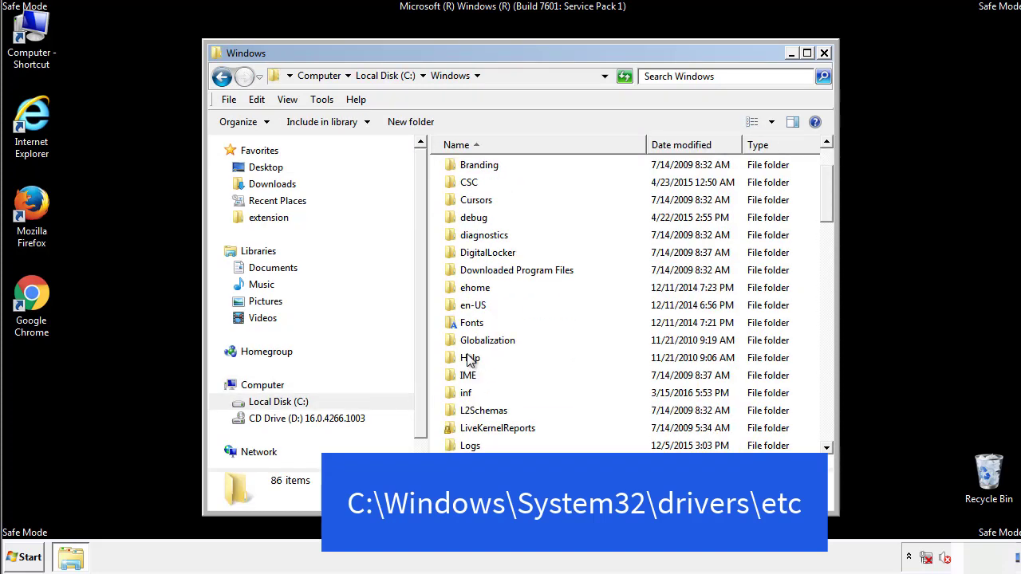
scroll(468, 356, down, 2)
scroll(468, 356, down, 2)
scroll(469, 359, down, 3)
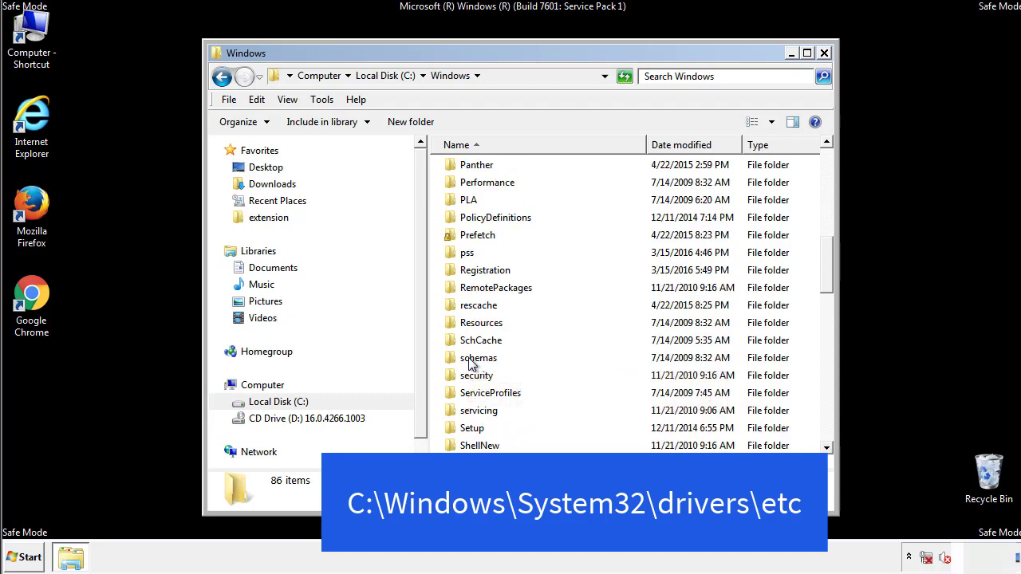
scroll(470, 363, down, 2)
Go through System32\drivers\etc and open the hosts file, bringing up Open with
double_click(483, 412)
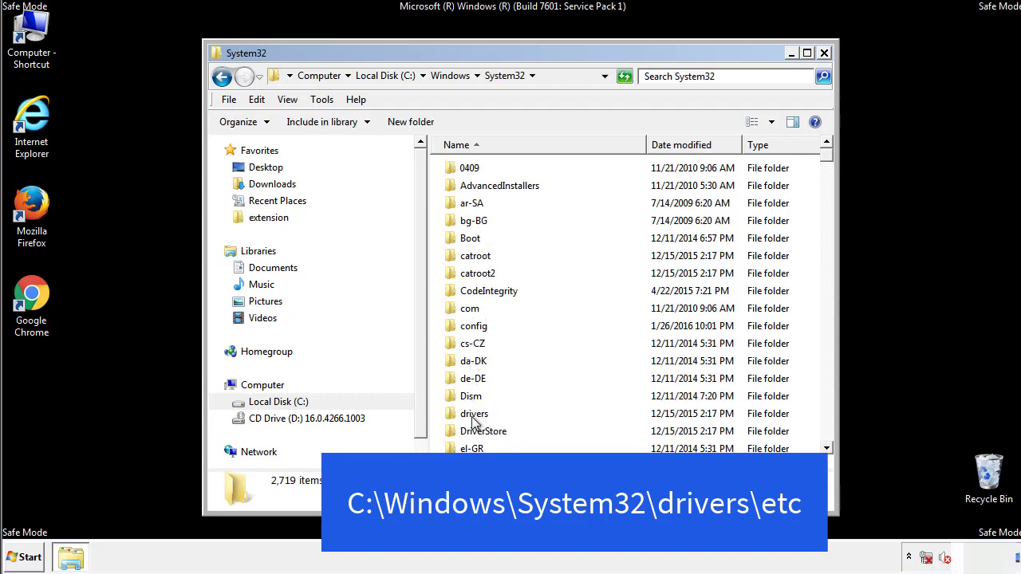
double_click(476, 415)
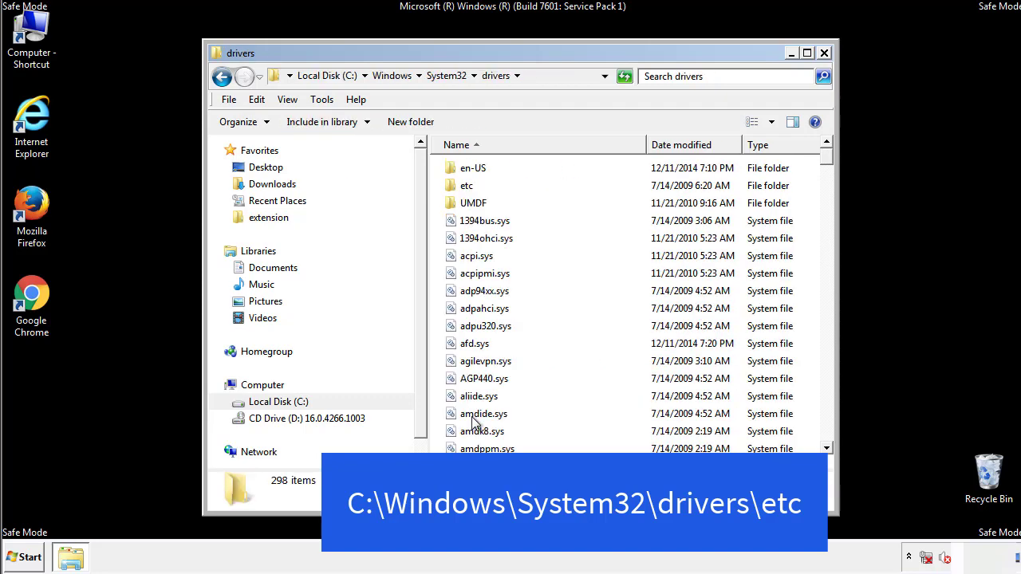
double_click(459, 190)
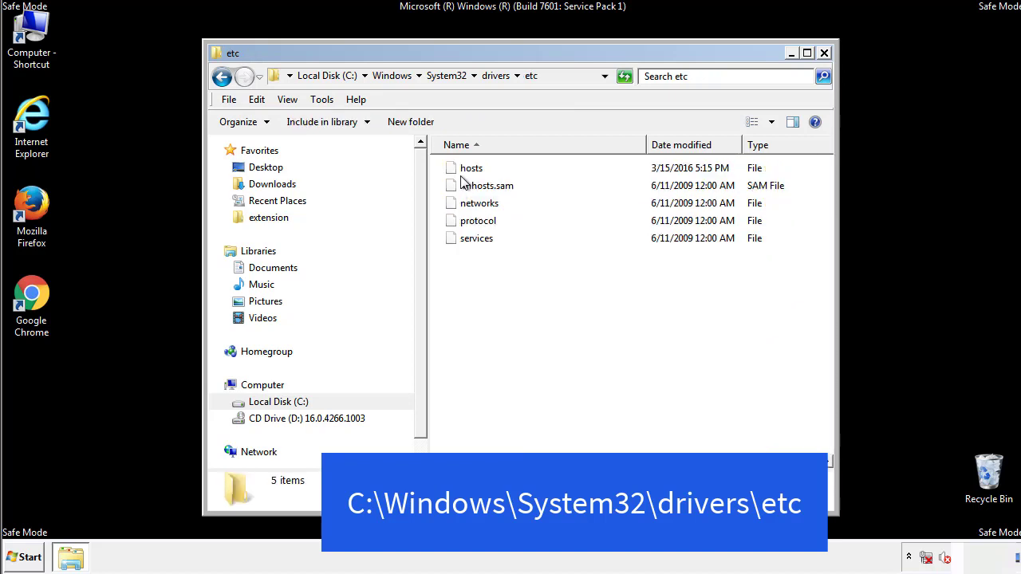
double_click(465, 170)
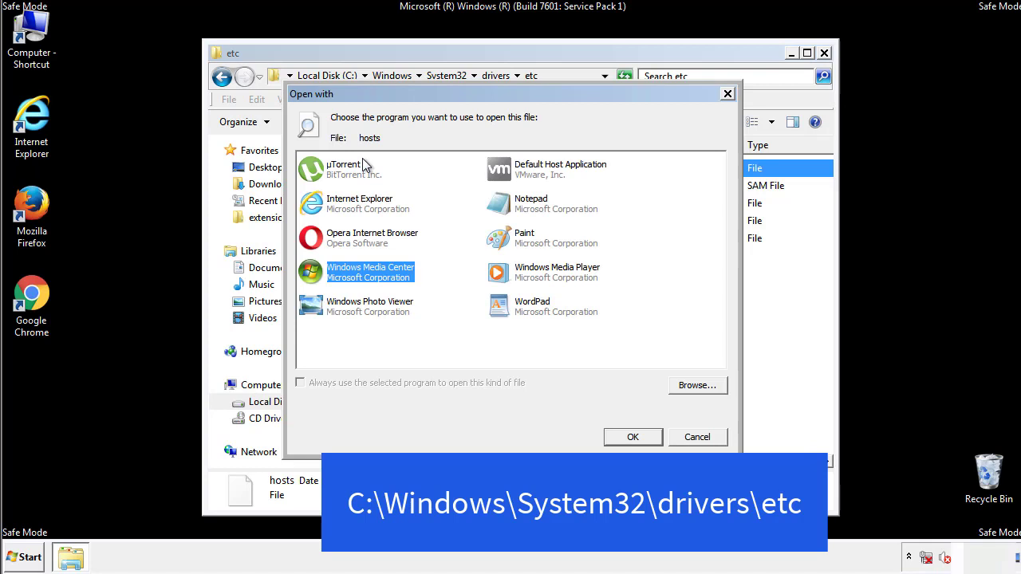
Open the hosts file in Notepad and move its window into full view
click(517, 208)
click(632, 437)
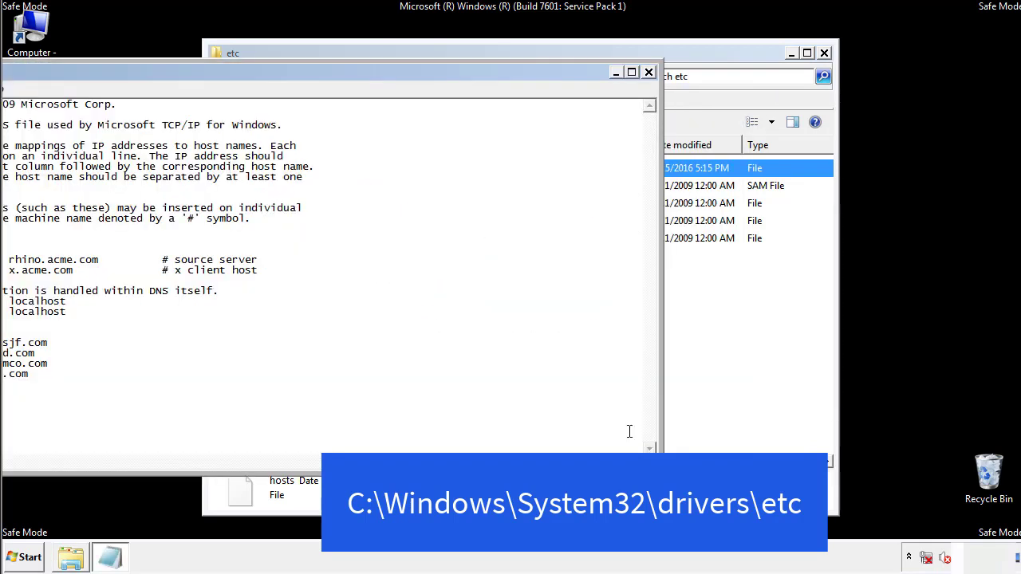
drag(417, 71, 649, 87)
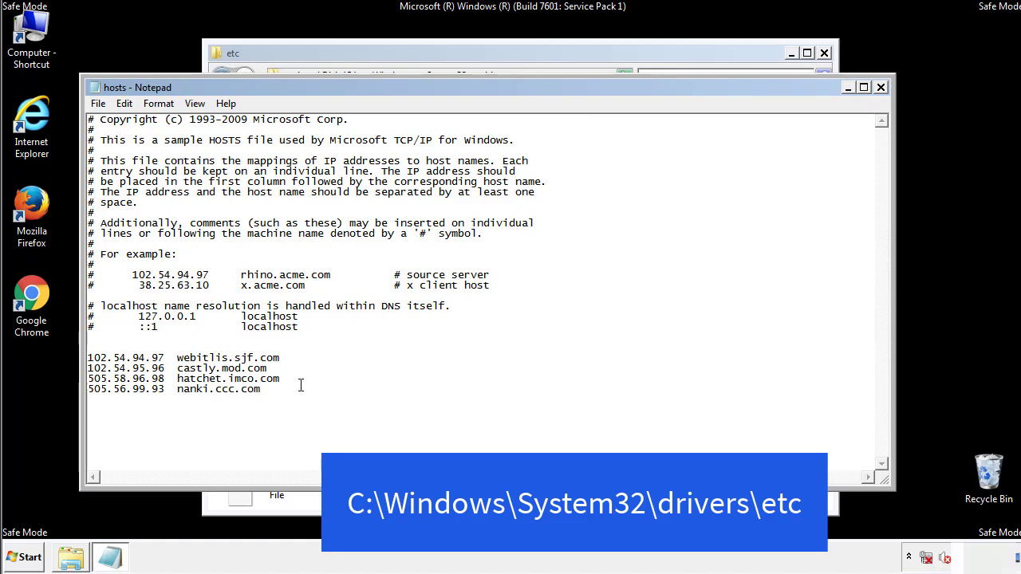
Delete the four suspicious host entries and save the hosts file on closing
drag(285, 390, 108, 355)
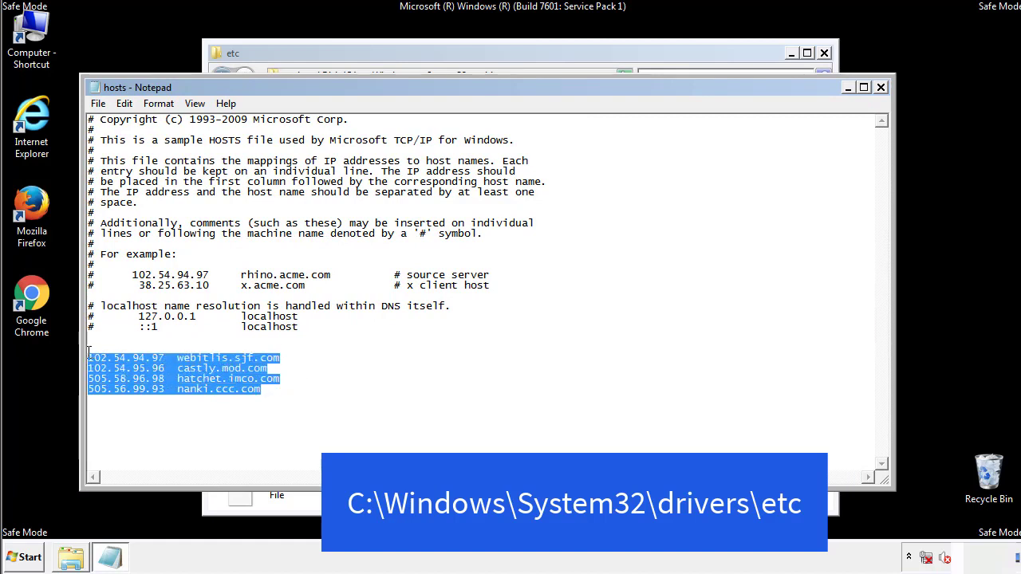
key(Delete)
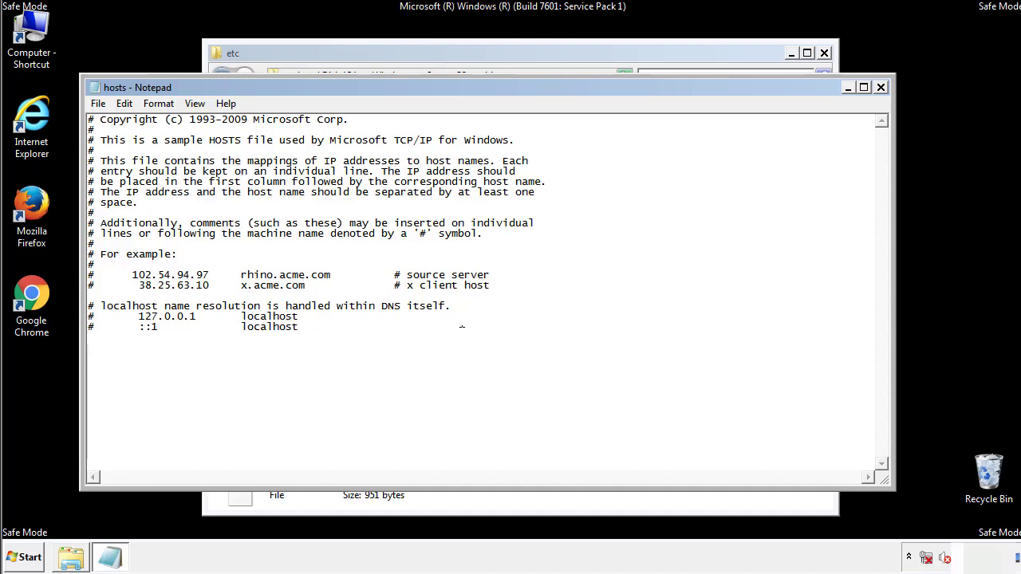
click(880, 88)
click(450, 292)
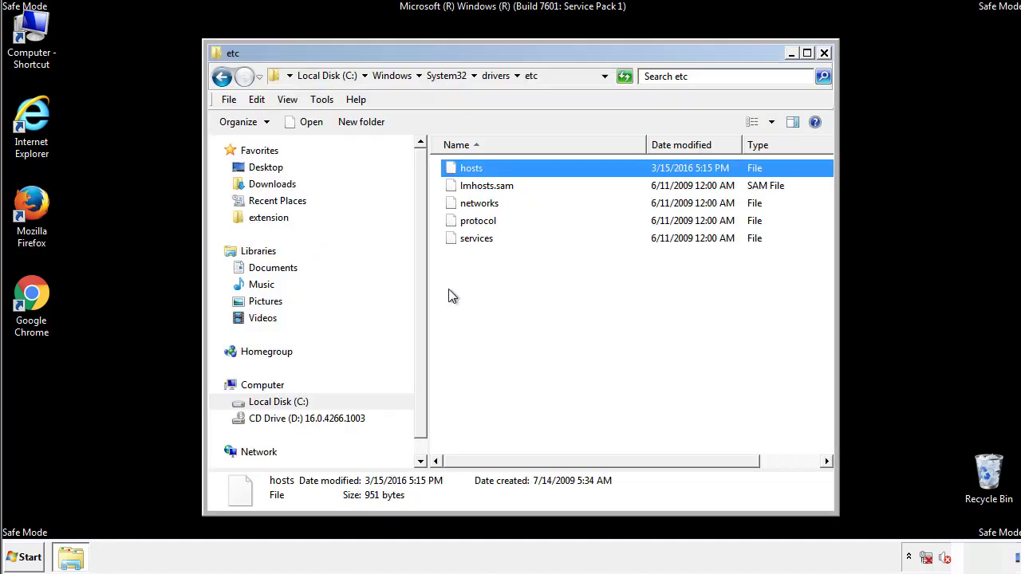
click(449, 293)
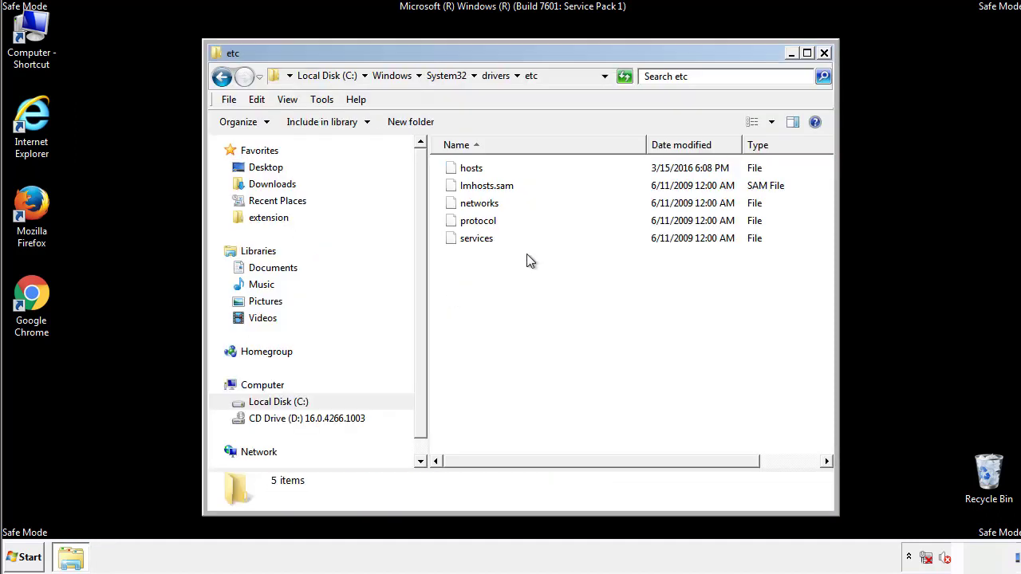
Close the etc window and open the Startup folder from All Programs
click(824, 53)
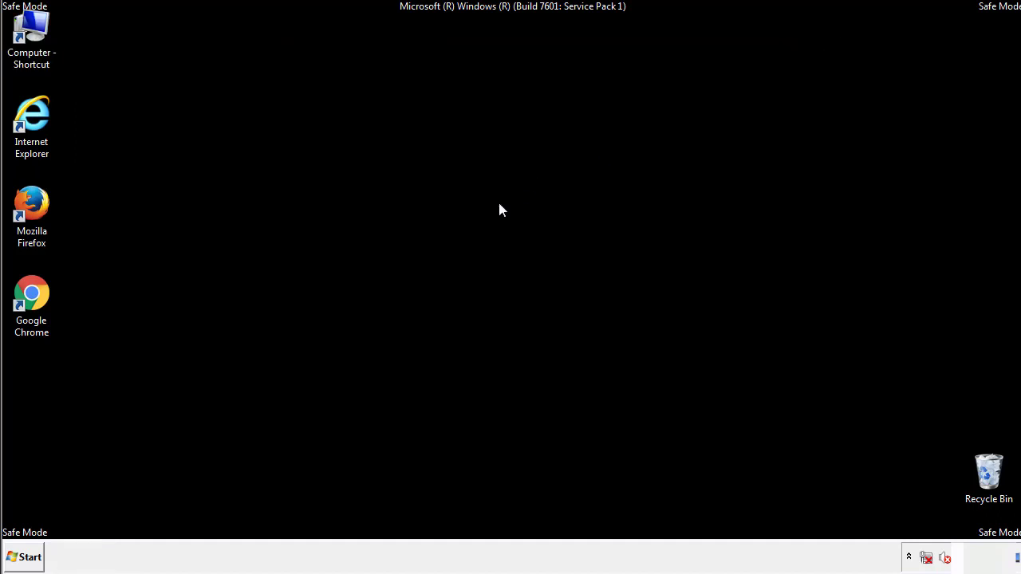
click(26, 558)
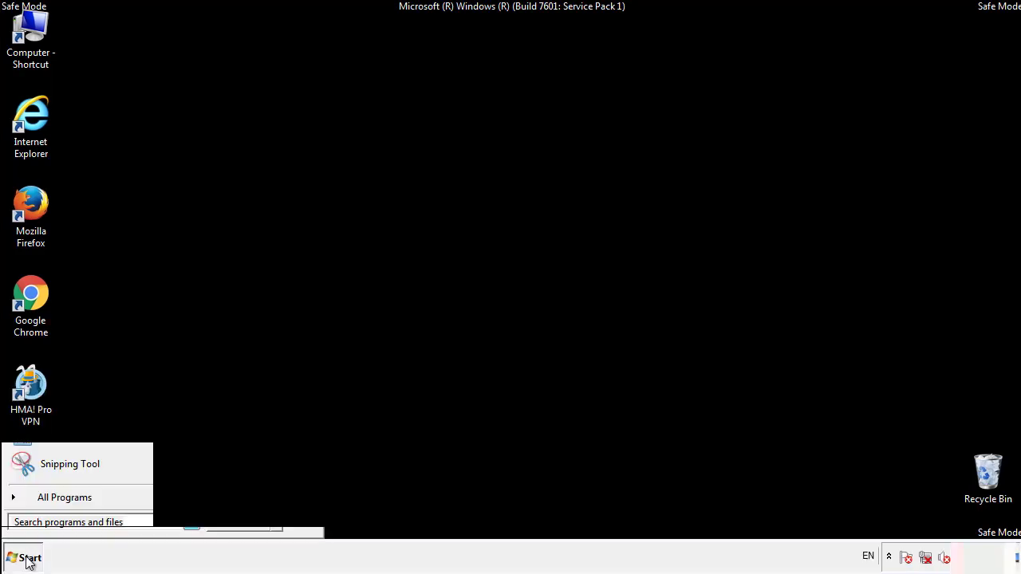
click(46, 503)
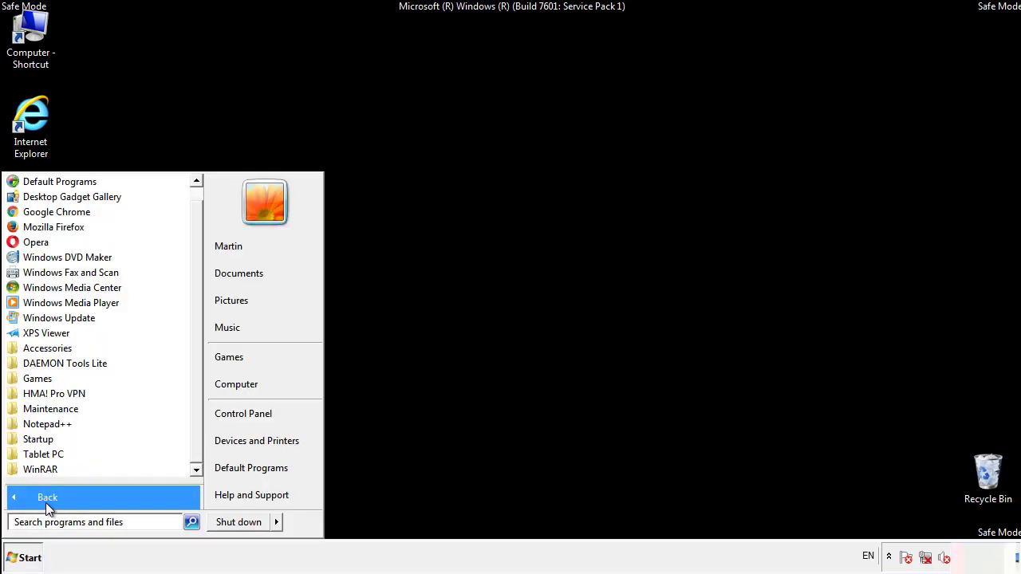
right_click(39, 439)
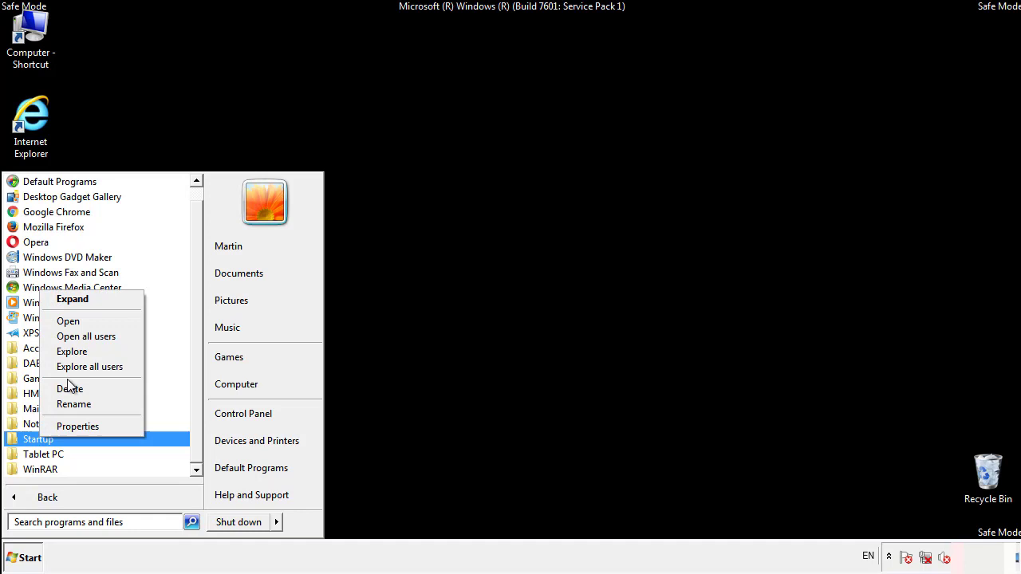
click(78, 321)
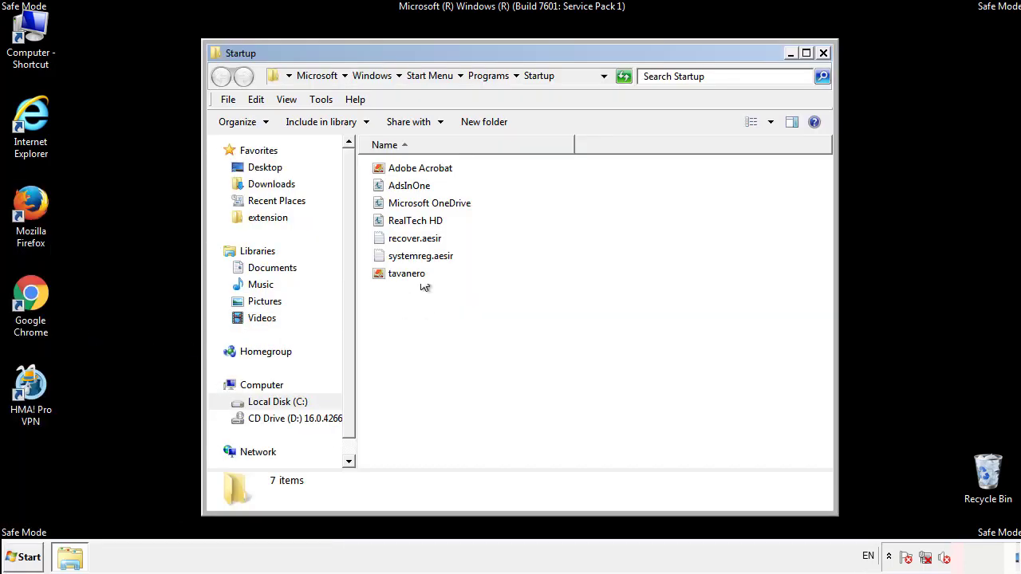
Delete AdsInOne, recover.aesir, systemreg.aesir and tavanero from Startup to the Recycle Bin
click(416, 189)
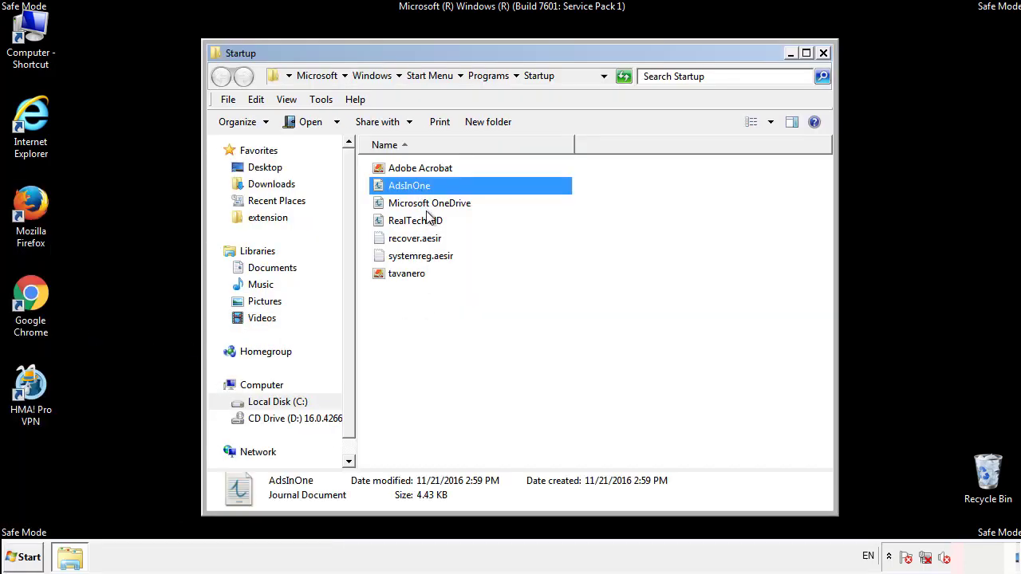
ctrl+click(415, 239)
ctrl+click(423, 256)
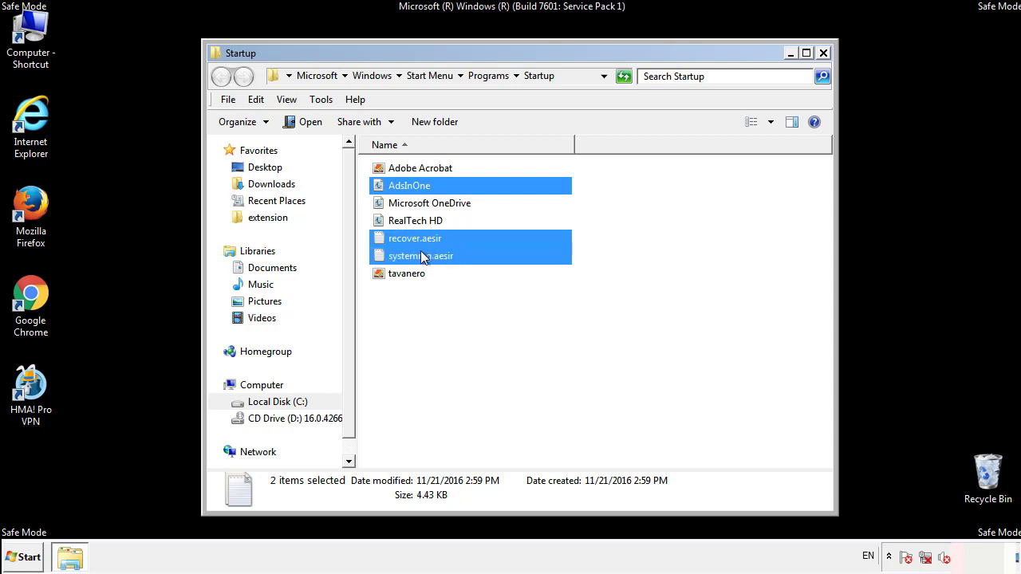
ctrl+click(409, 274)
right_click(404, 274)
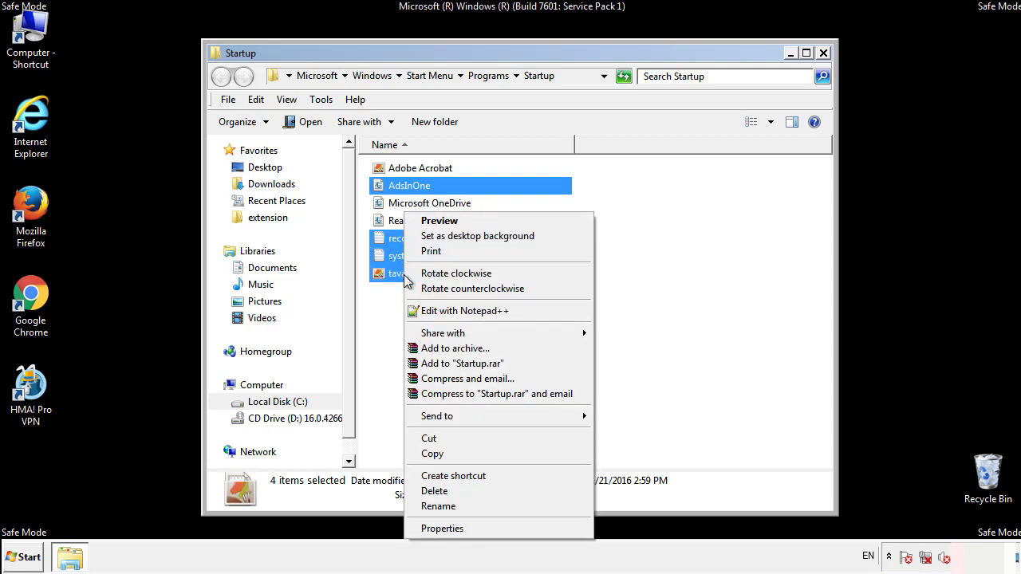
click(433, 490)
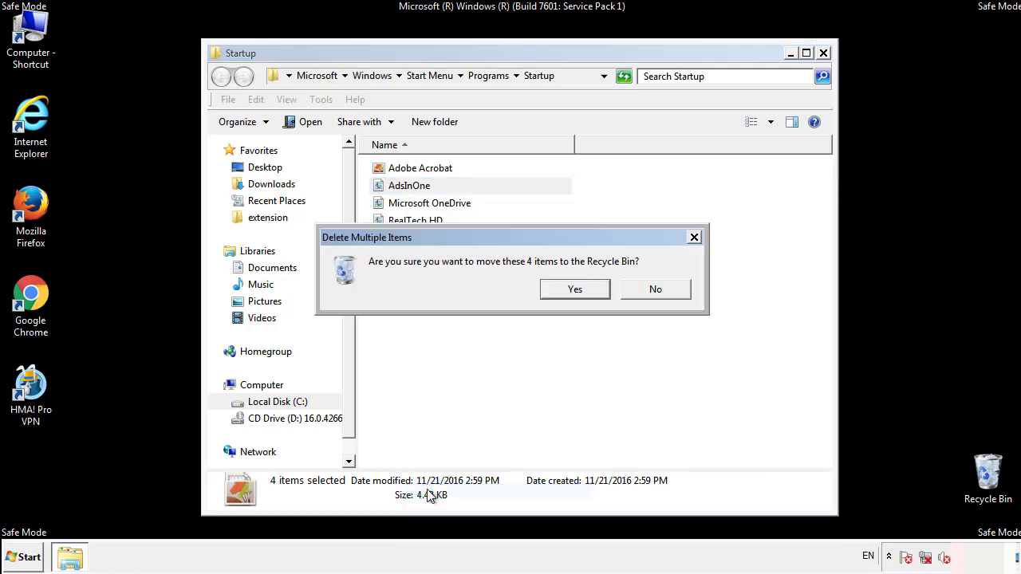
click(566, 290)
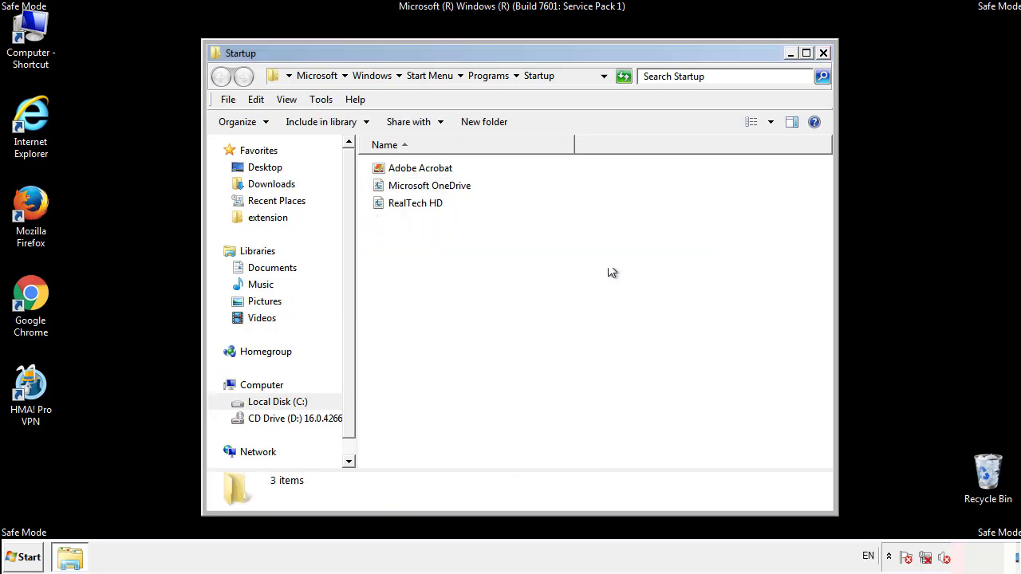
Close the Startup window and launch regedit from Start search
click(825, 59)
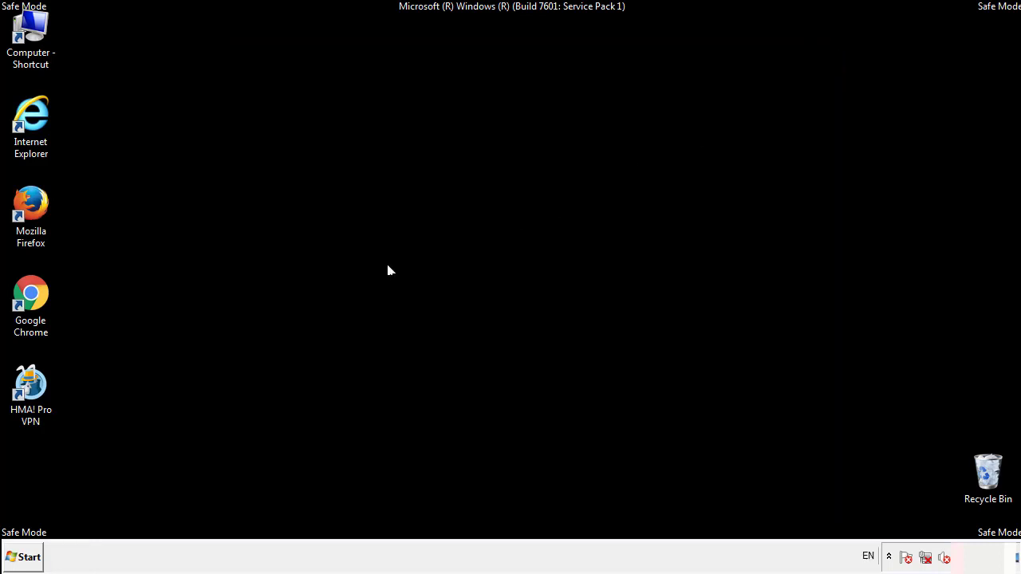
click(25, 562)
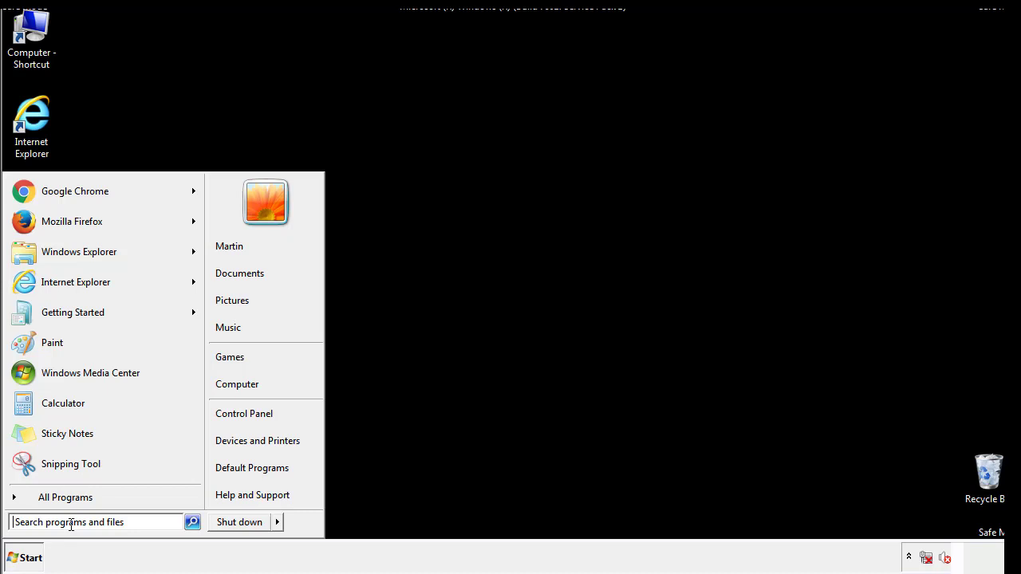
text(reged)
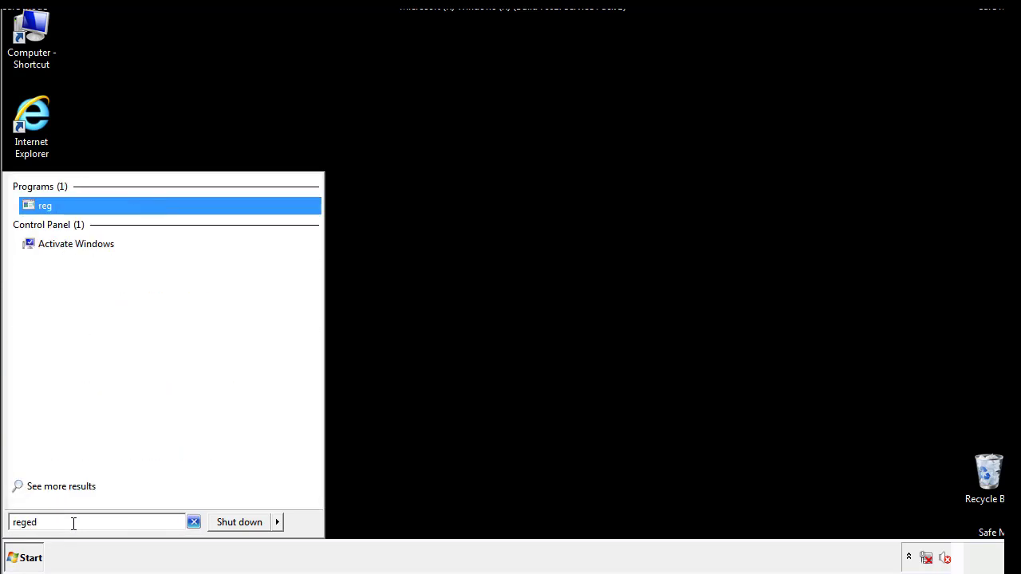
text(it)
key(Return)
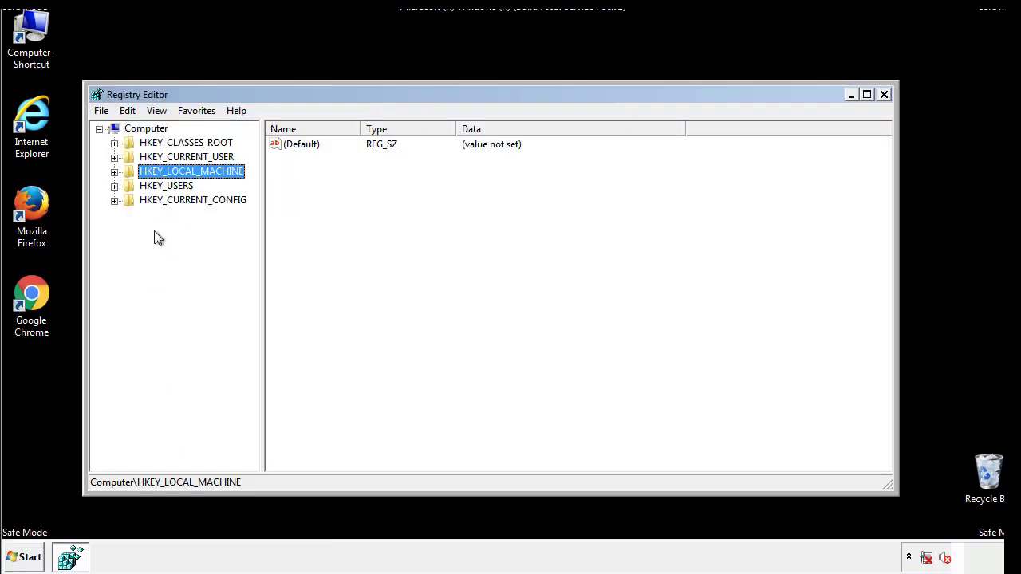
Browse to HKLM\SOFTWARE\Microsoft\Windows\CurrentVersion\Run and display its values
click(114, 171)
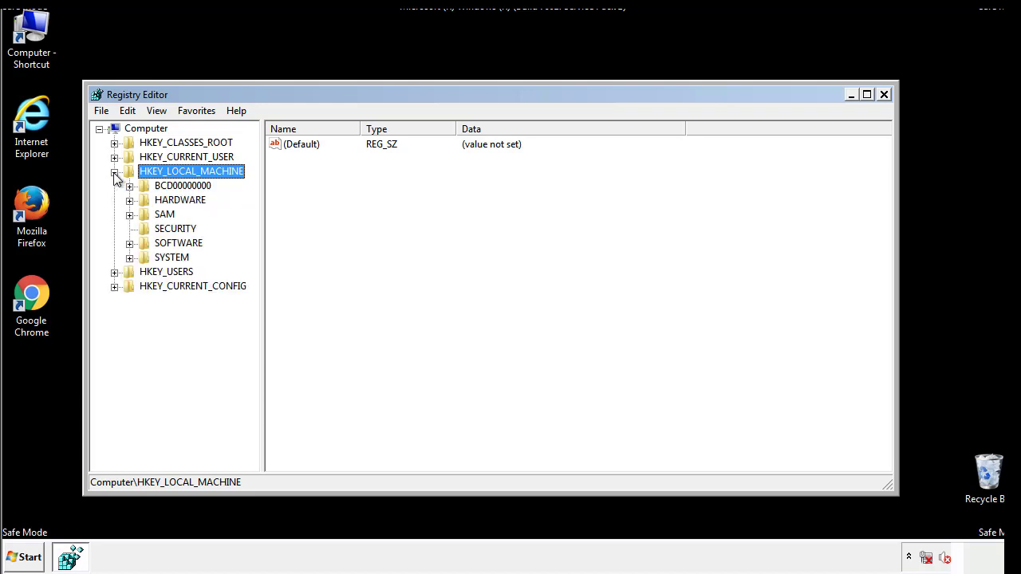
click(129, 243)
drag(252, 236, 253, 264)
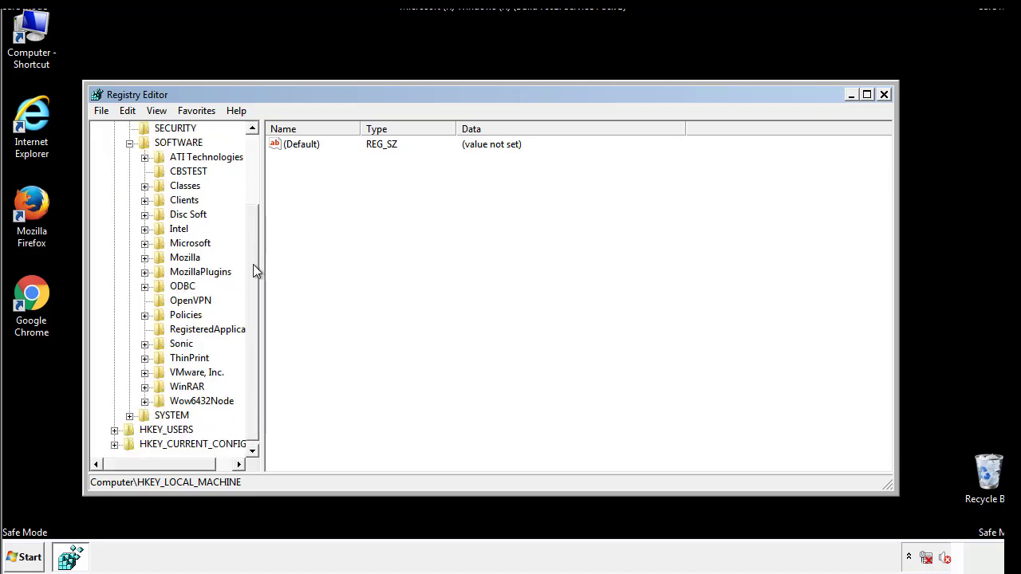
click(144, 244)
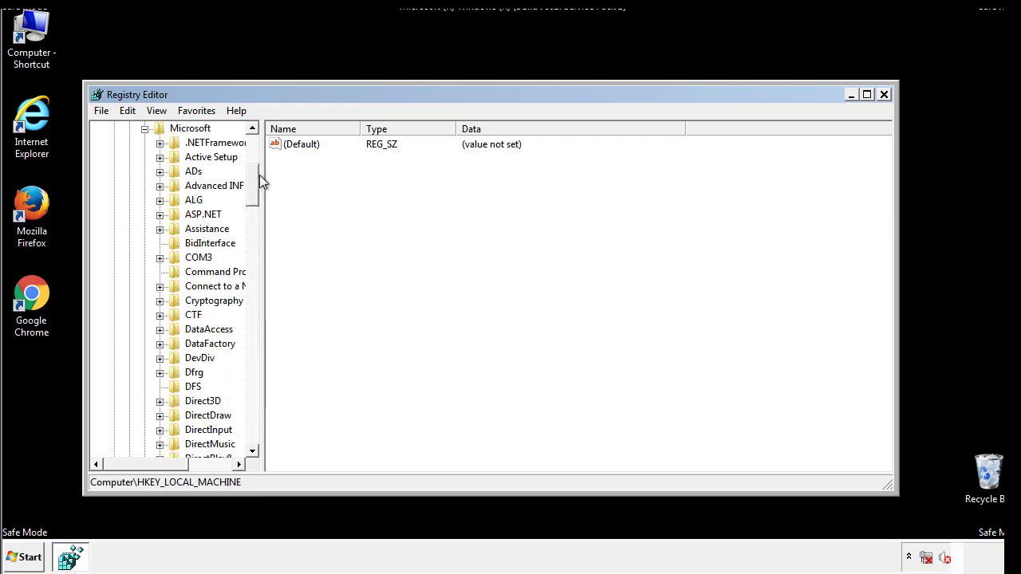
mouse_move(252, 199)
mouse_down()
mouse_move(252, 421)
mouse_move(256, 410)
mouse_up()
click(160, 244)
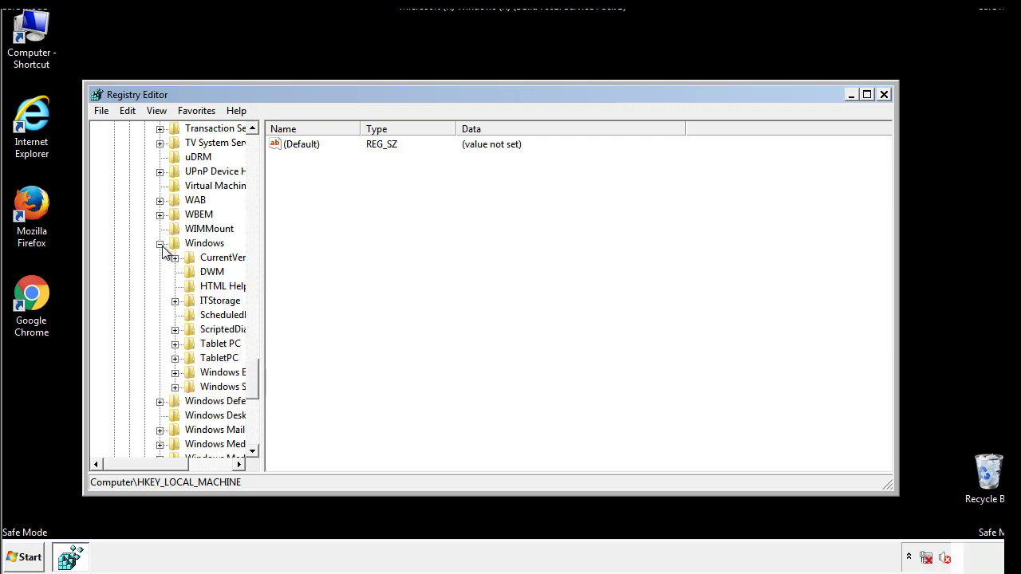
drag(140, 465, 163, 468)
click(131, 257)
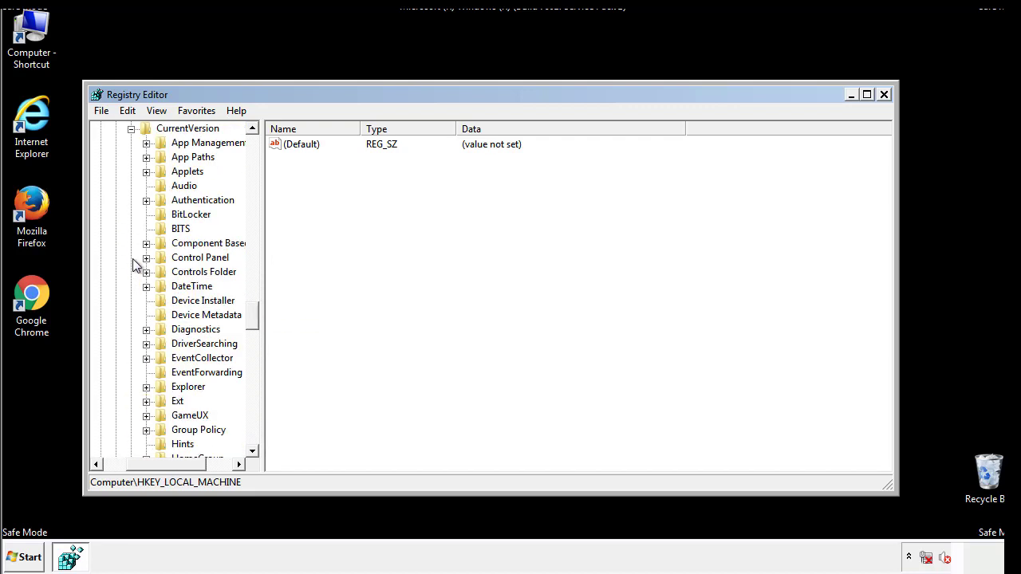
mouse_move(259, 315)
mouse_down()
mouse_move(255, 388)
mouse_move(253, 369)
mouse_up()
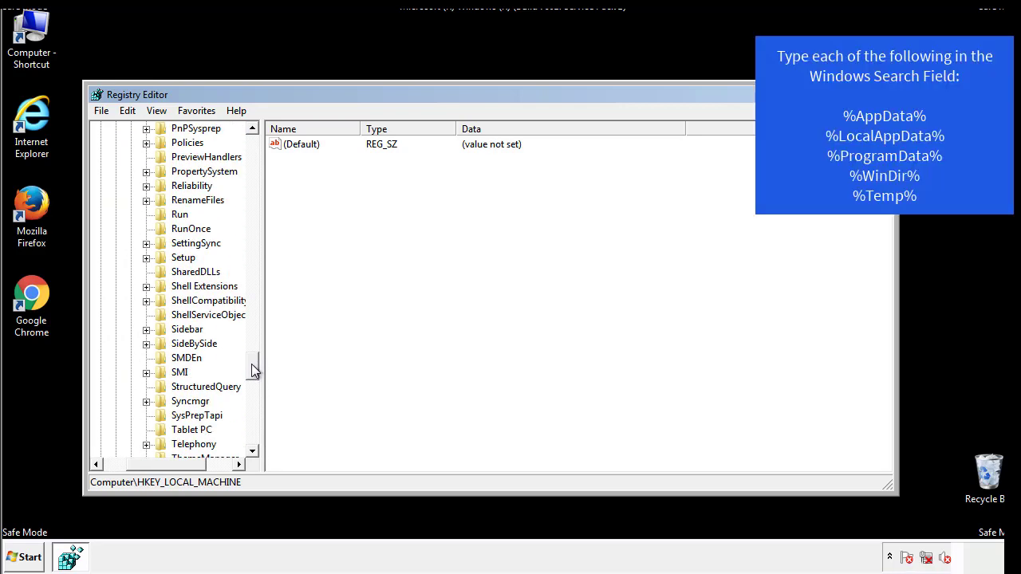
click(165, 213)
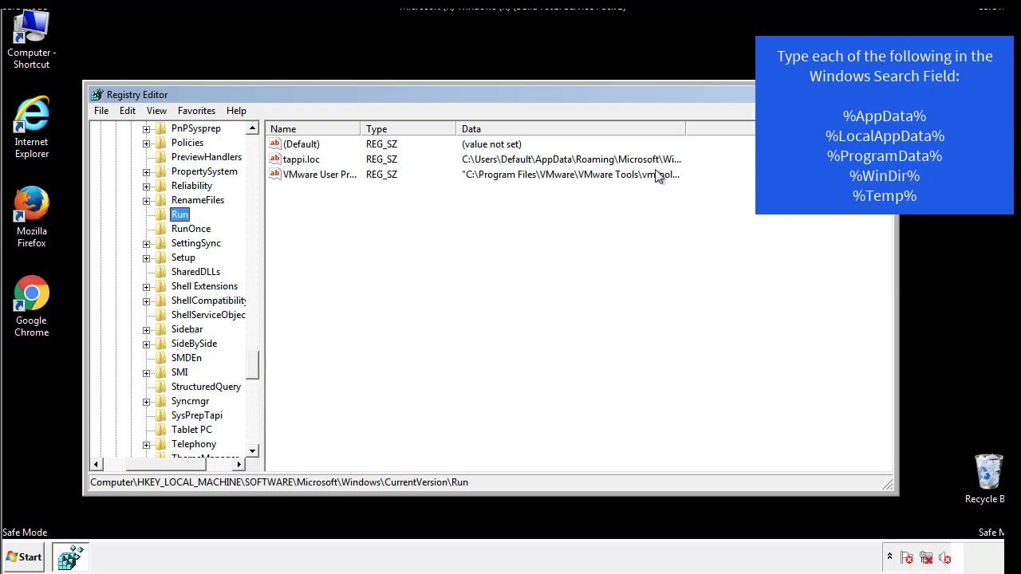
Delete the tappi.loc value from the Run key
click(304, 167)
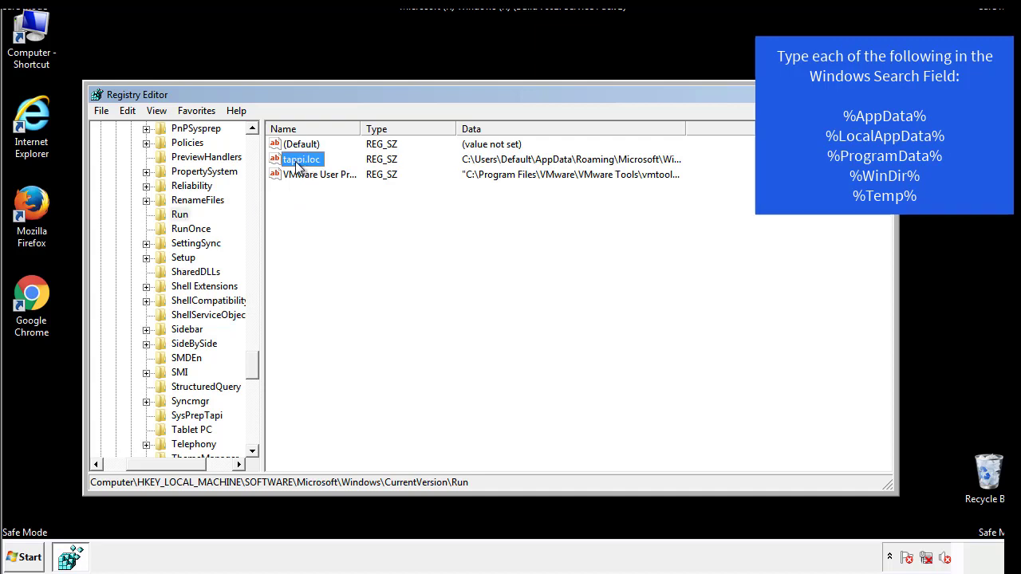
right_click(295, 162)
click(319, 208)
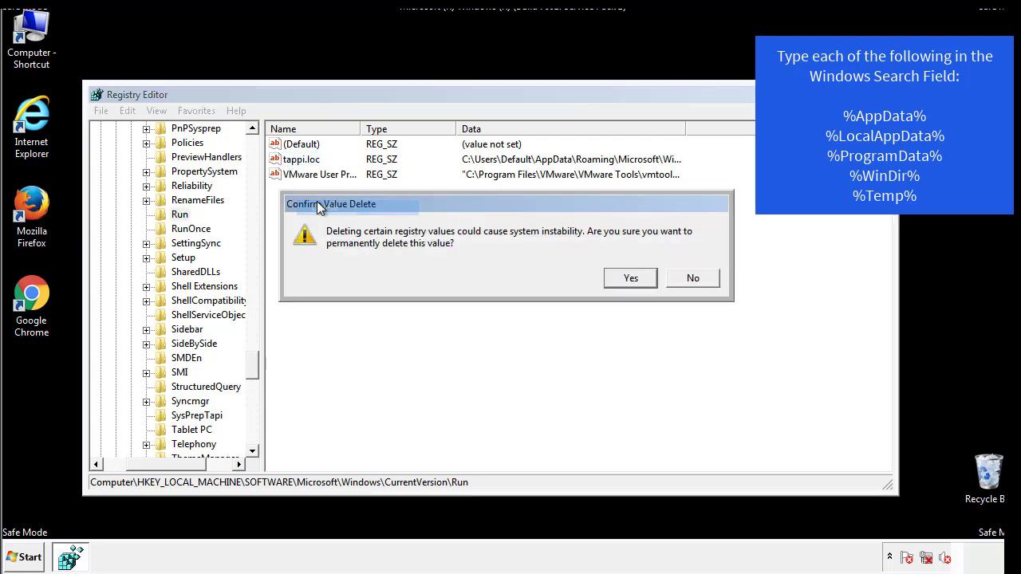
click(621, 279)
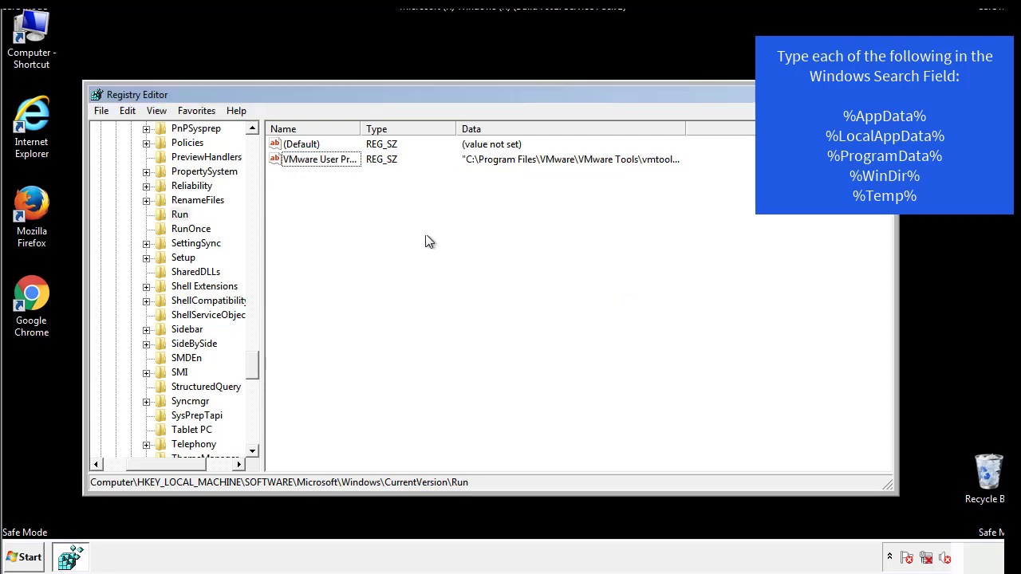
drag(251, 360, 252, 438)
Collapse HKEY_LOCAL_MACHINE and expand HKEY_CURRENT_USER\Software
drag(158, 470, 123, 475)
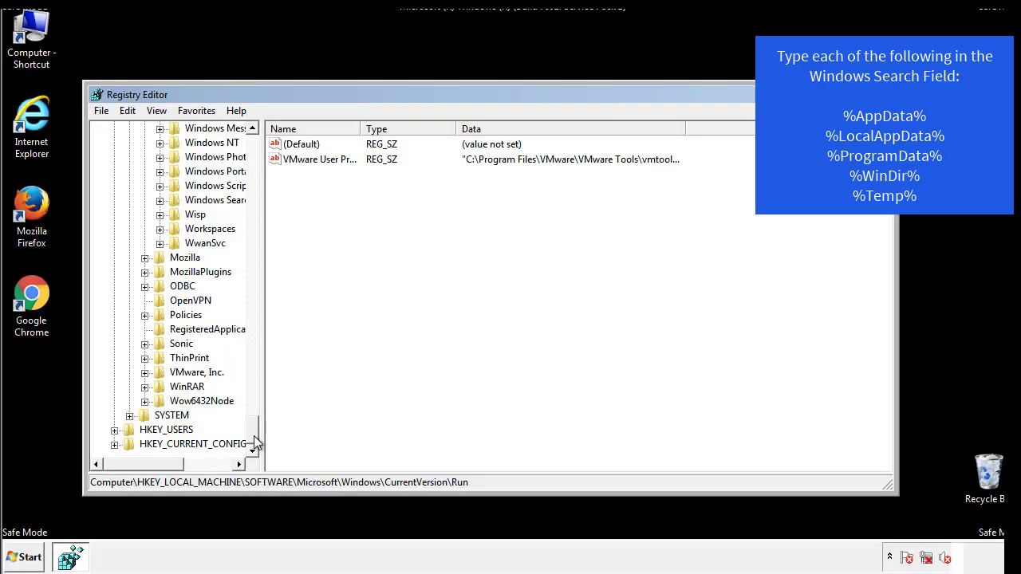
drag(257, 442, 260, 152)
click(114, 171)
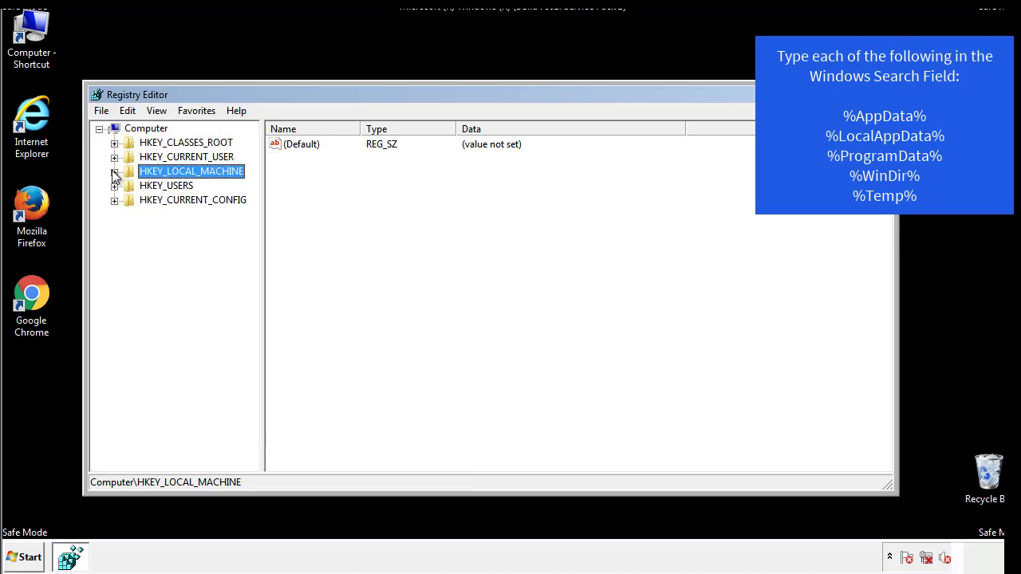
click(114, 157)
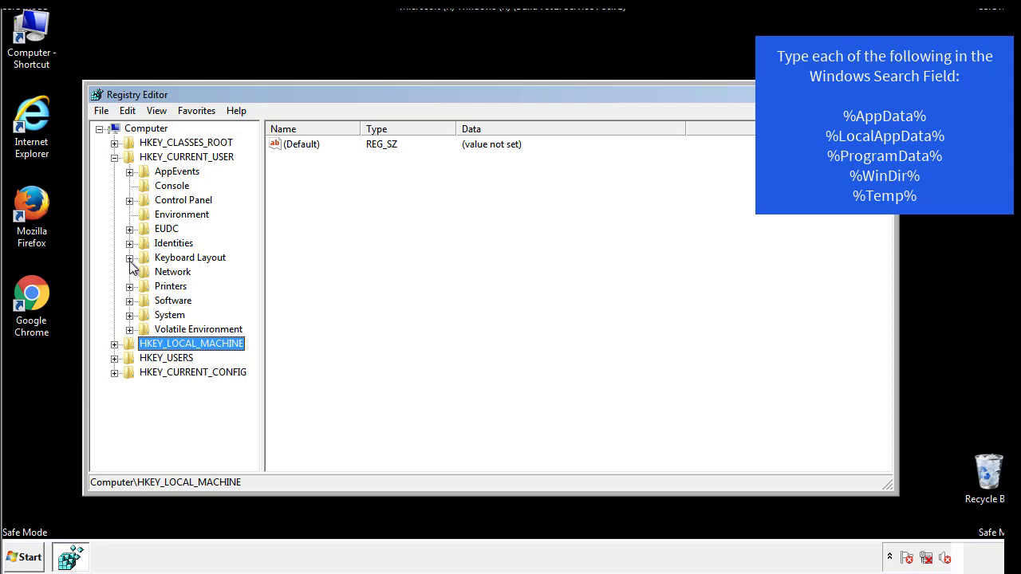
click(129, 302)
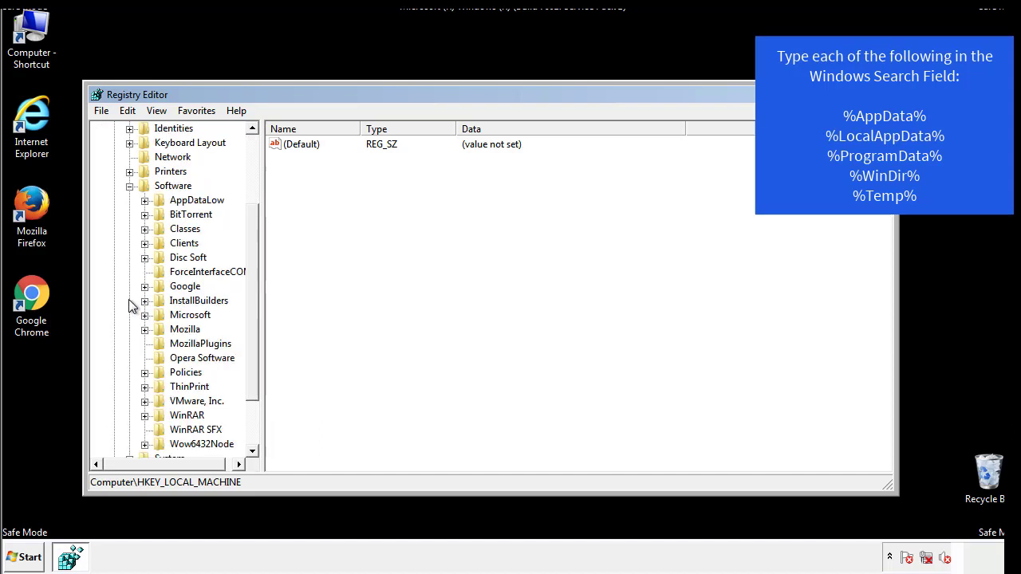
drag(250, 289, 251, 304)
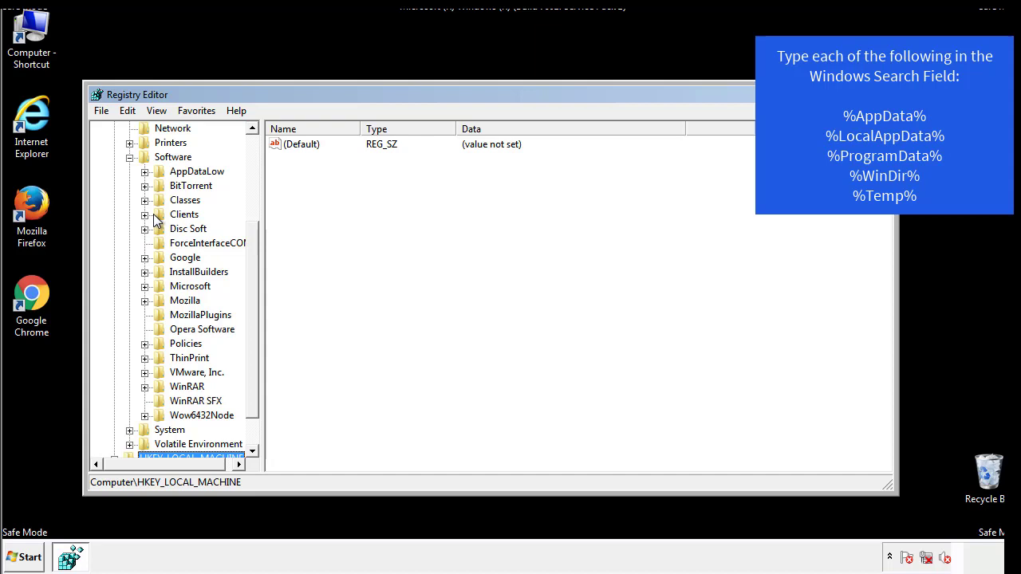
Expand Microsoft\Windows\CurrentVersion and view the Run key's DAEMON Tools Lite entry
click(145, 287)
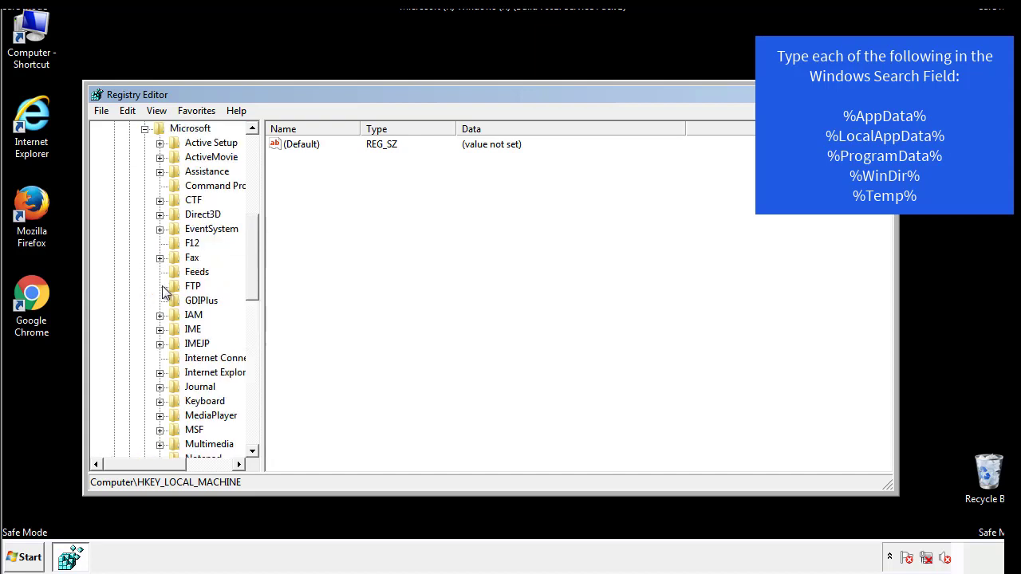
drag(251, 232, 251, 331)
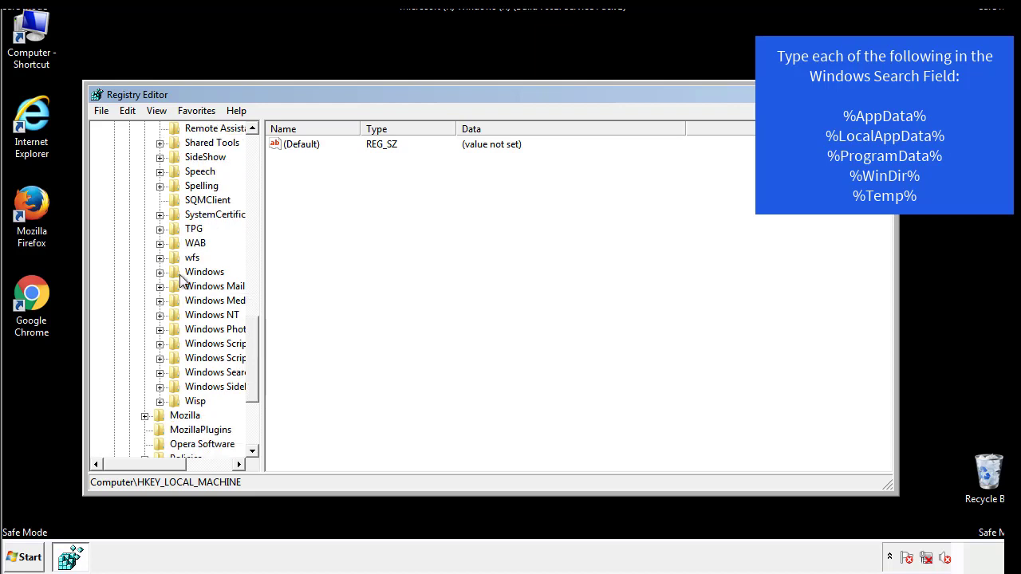
click(161, 272)
click(175, 287)
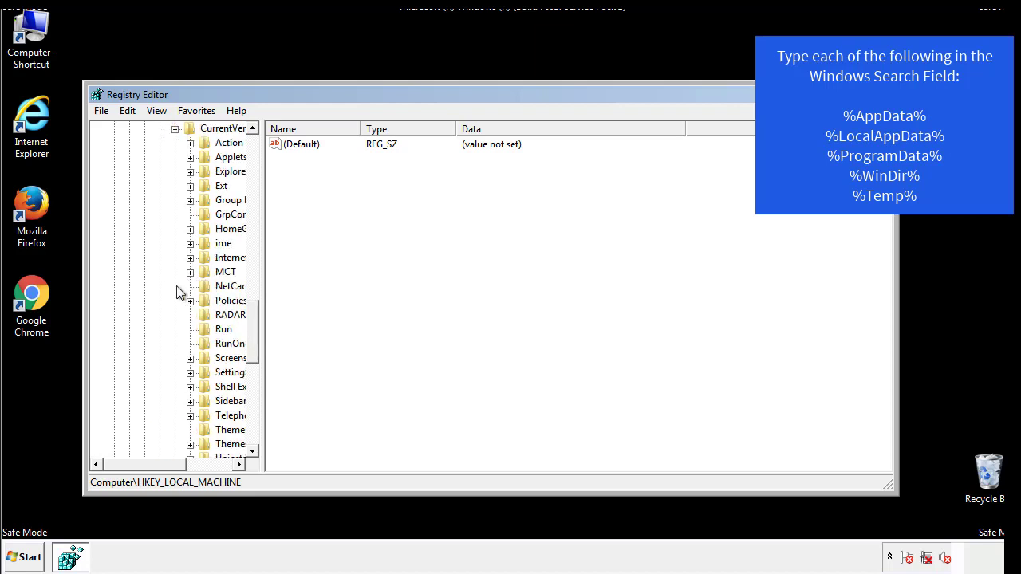
drag(163, 465, 179, 464)
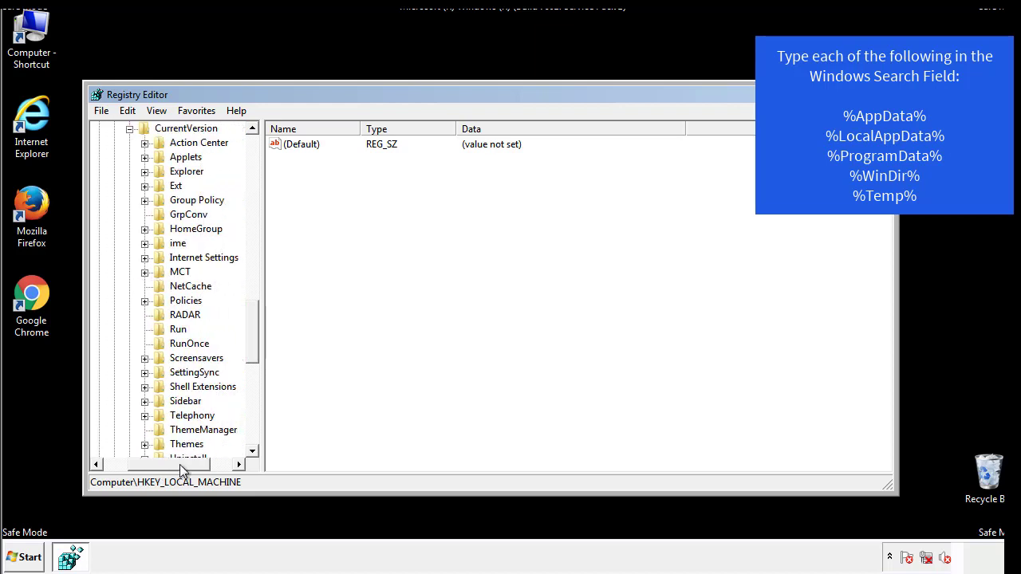
click(177, 330)
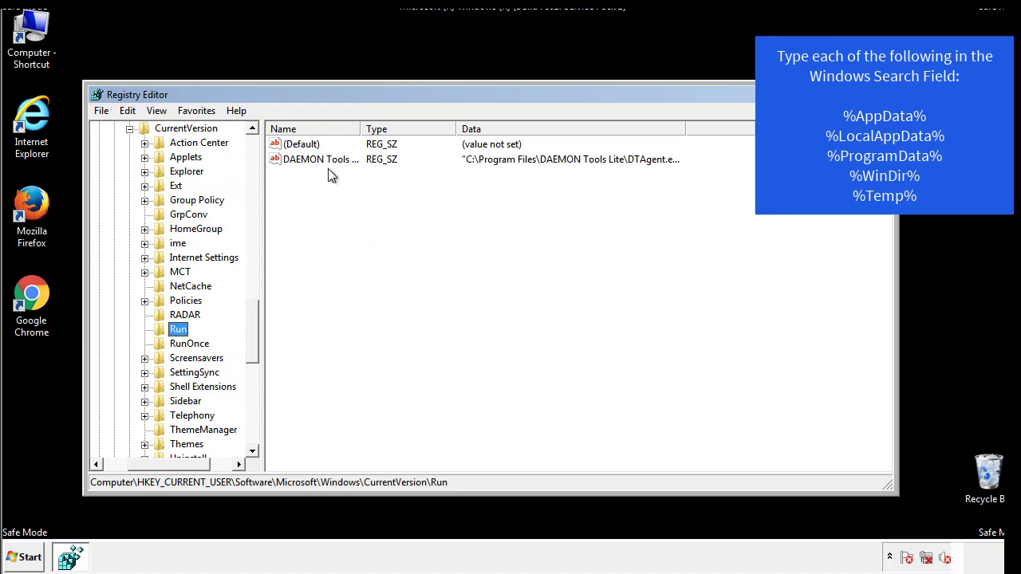
click(433, 186)
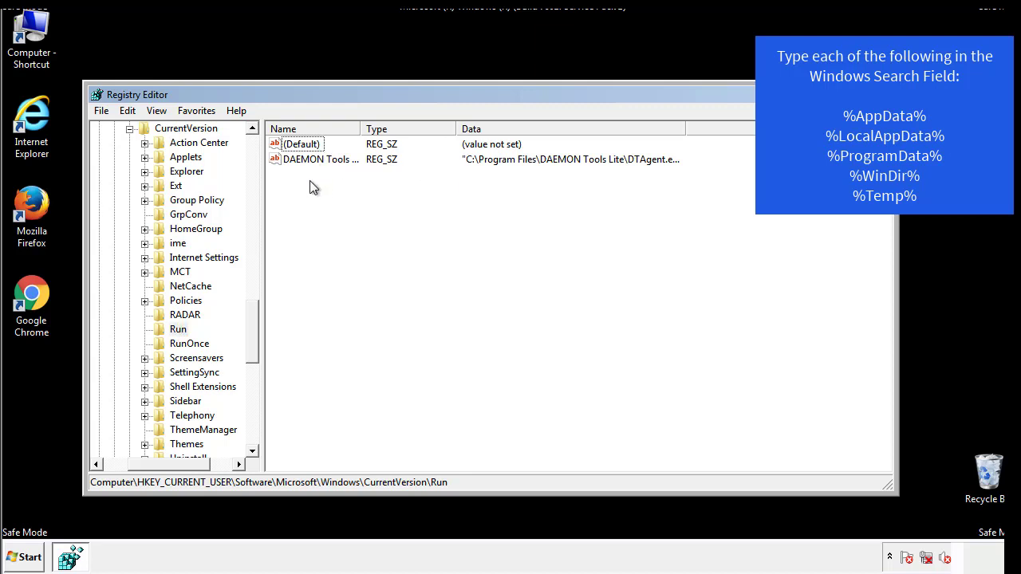
drag(298, 231, 335, 182)
drag(169, 464, 149, 463)
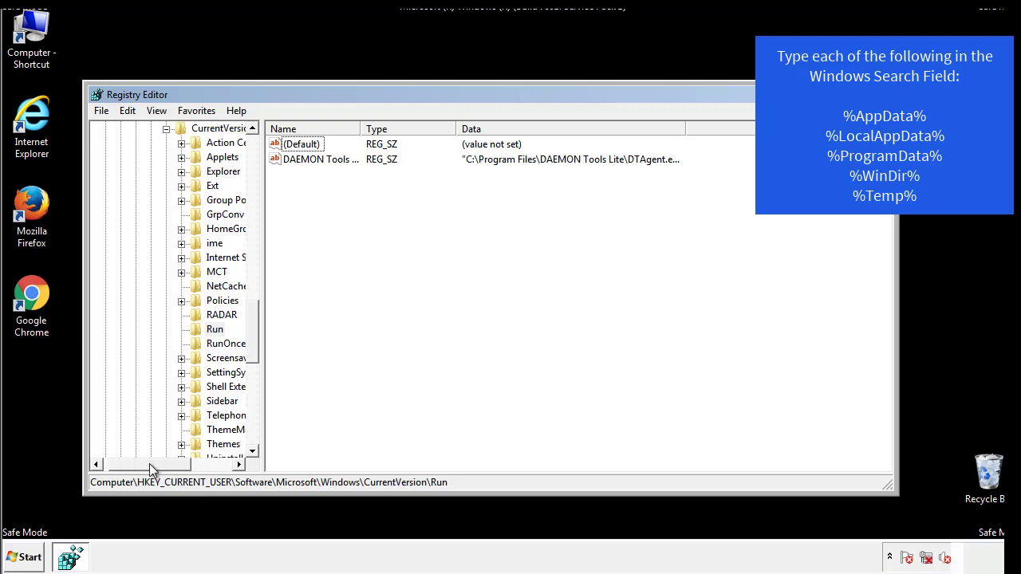
drag(258, 346, 252, 333)
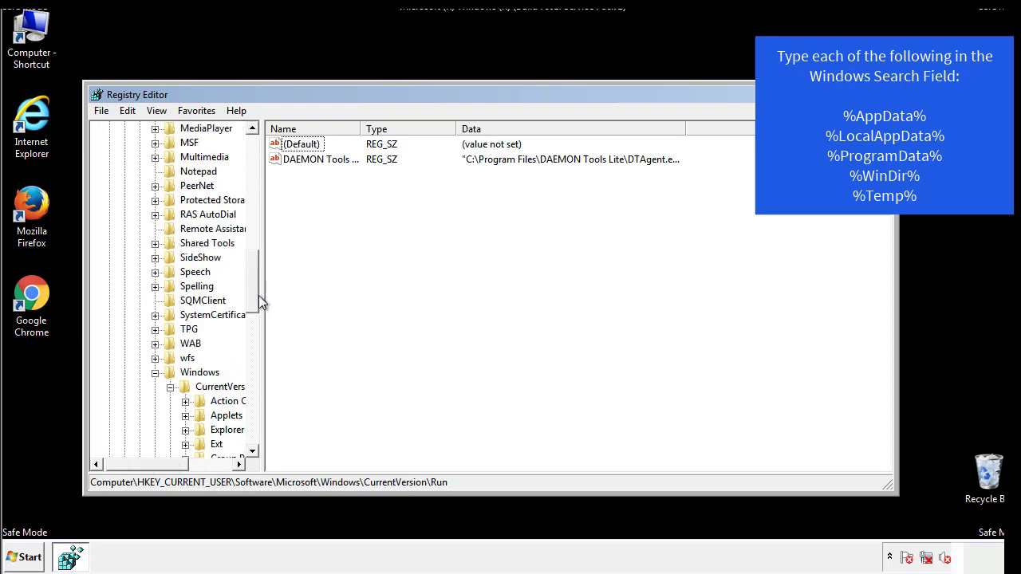
Collapse the Windows key and search the registry for %temp%
click(156, 373)
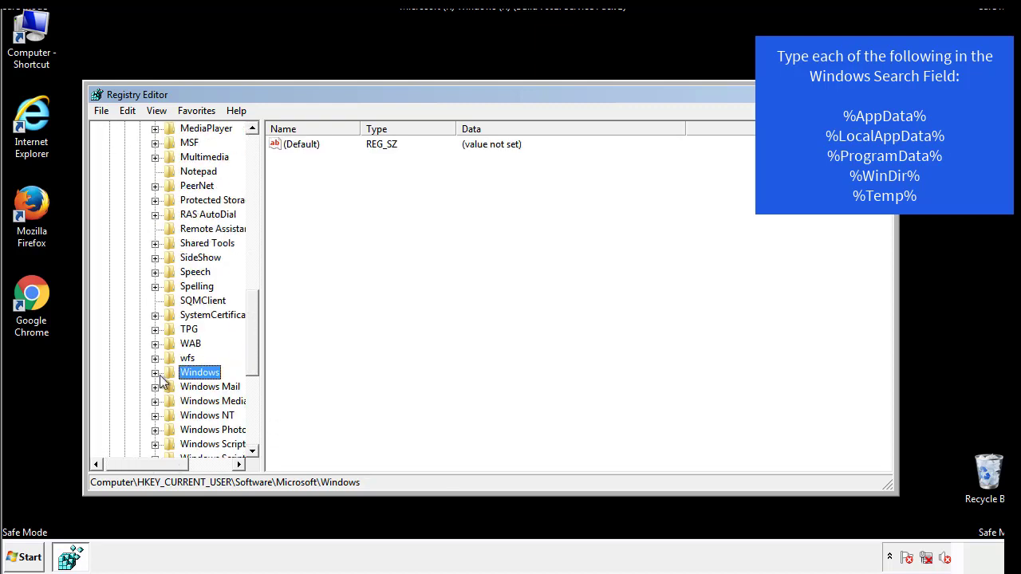
drag(256, 354, 256, 197)
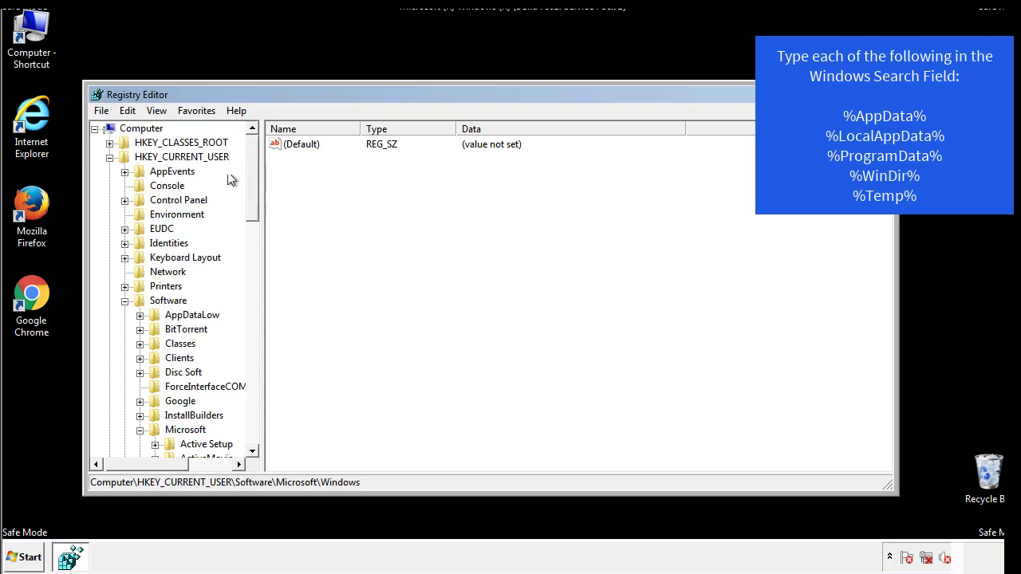
click(130, 112)
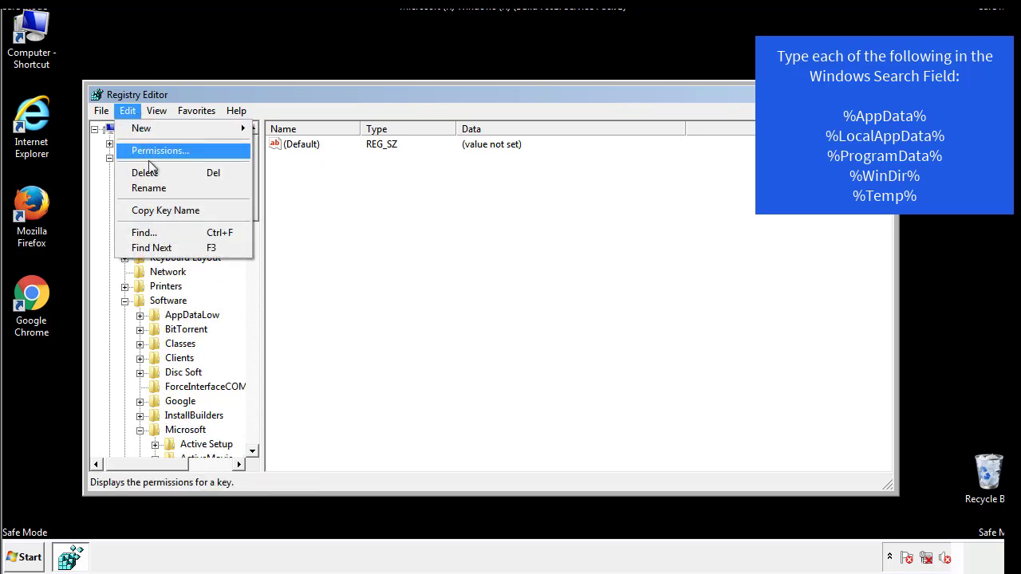
click(143, 232)
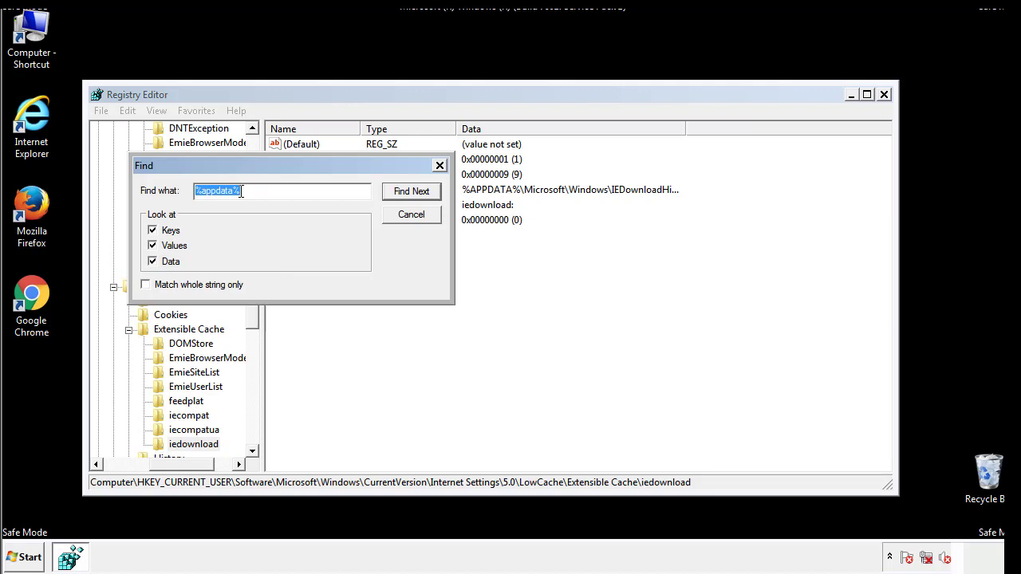
text(%t)
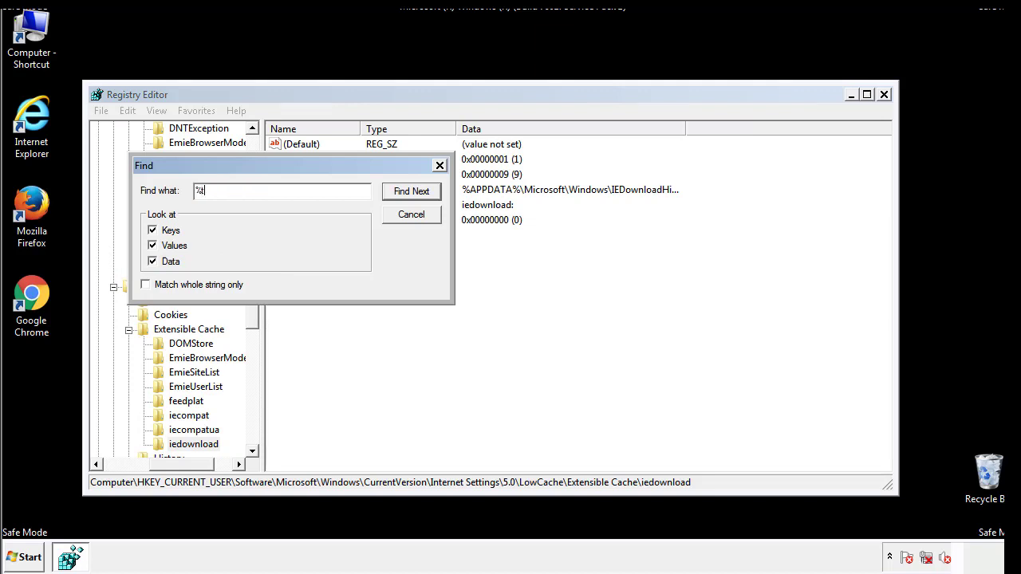
text(emp%)
key(Return)
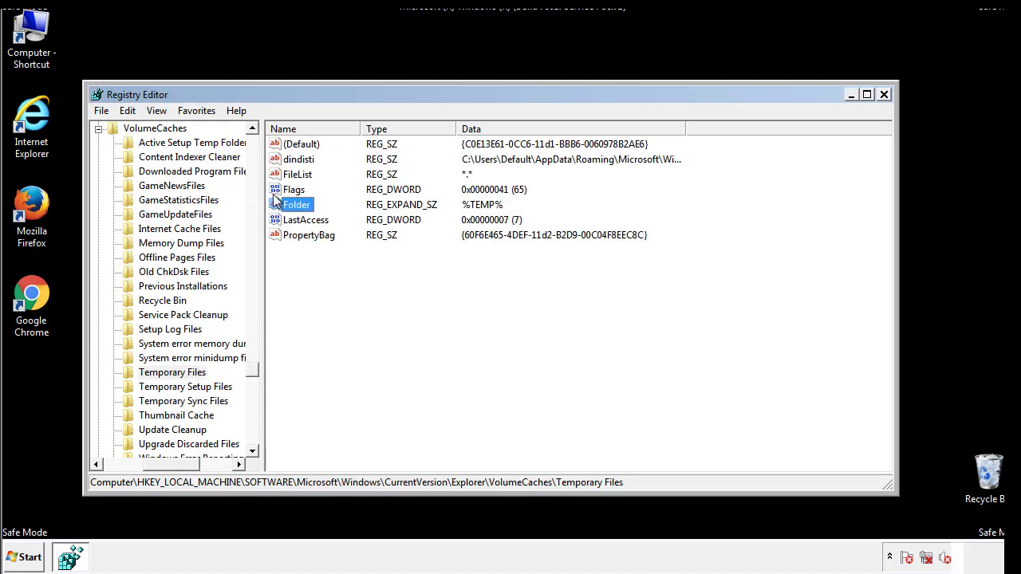
Delete all values in the Temporary Files key, leaving only (Default)
click(420, 278)
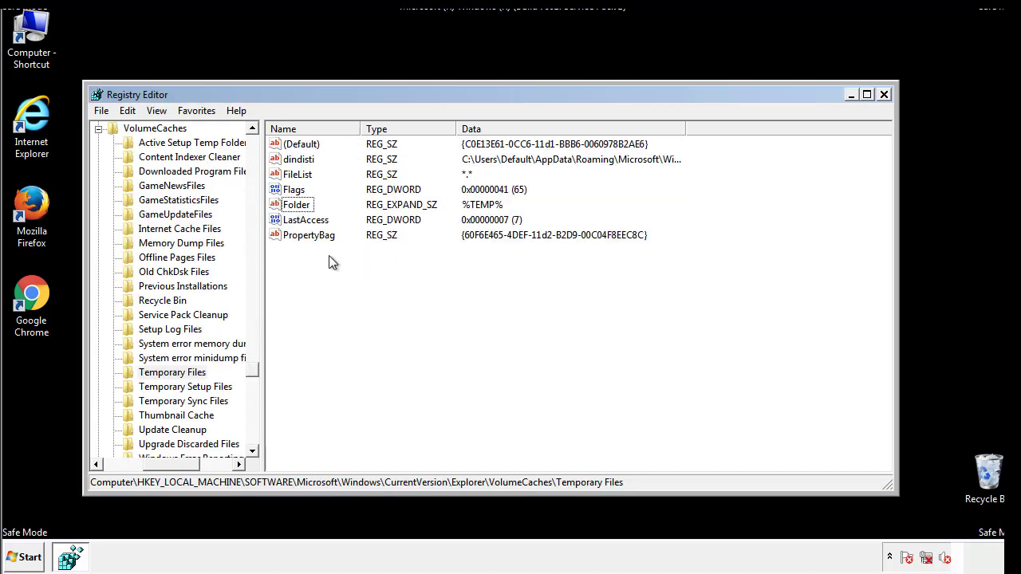
mouse_move(328, 257)
mouse_down()
mouse_move(302, 229)
mouse_move(288, 144)
mouse_up()
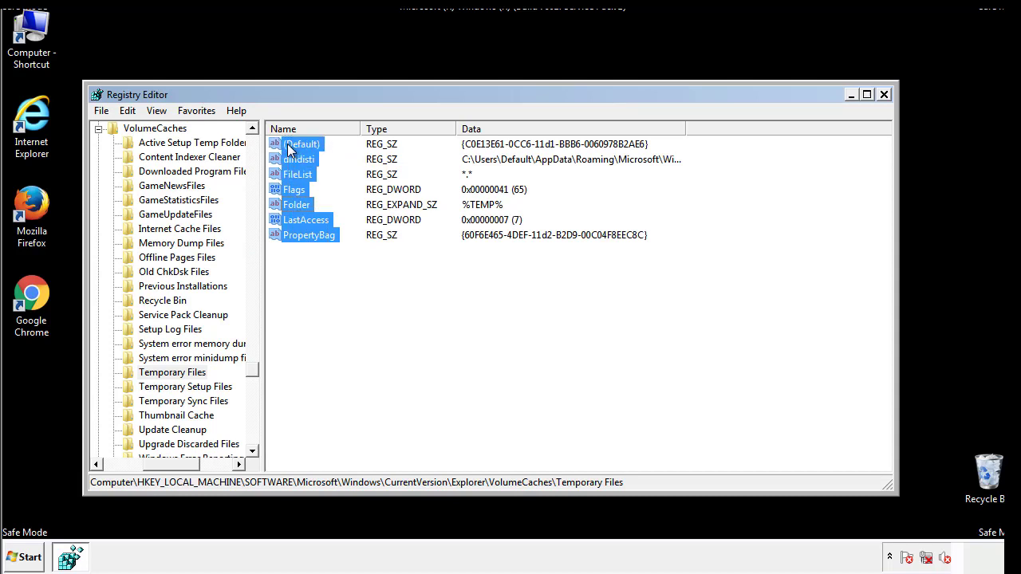
right_click(288, 144)
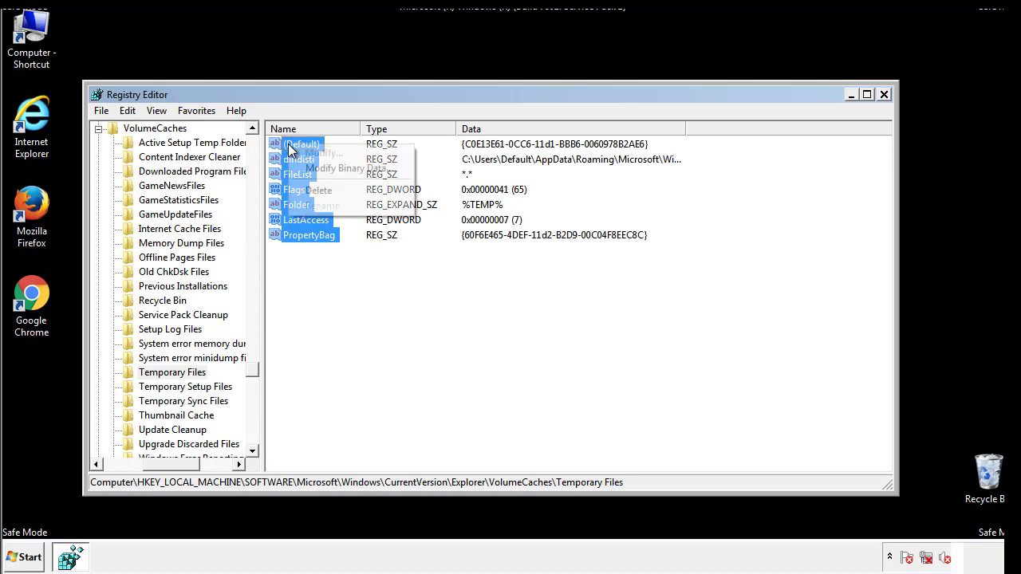
click(313, 189)
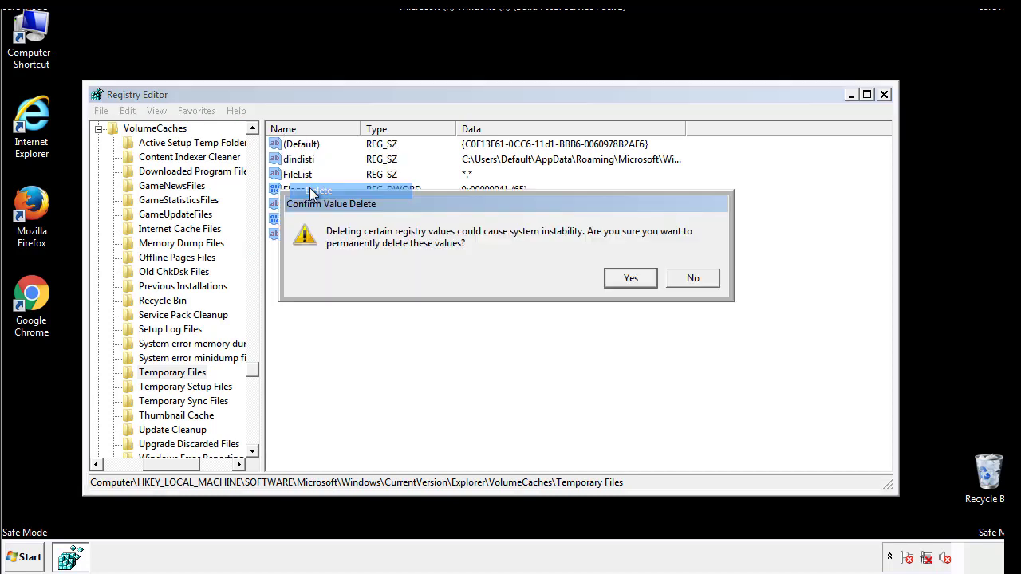
click(648, 277)
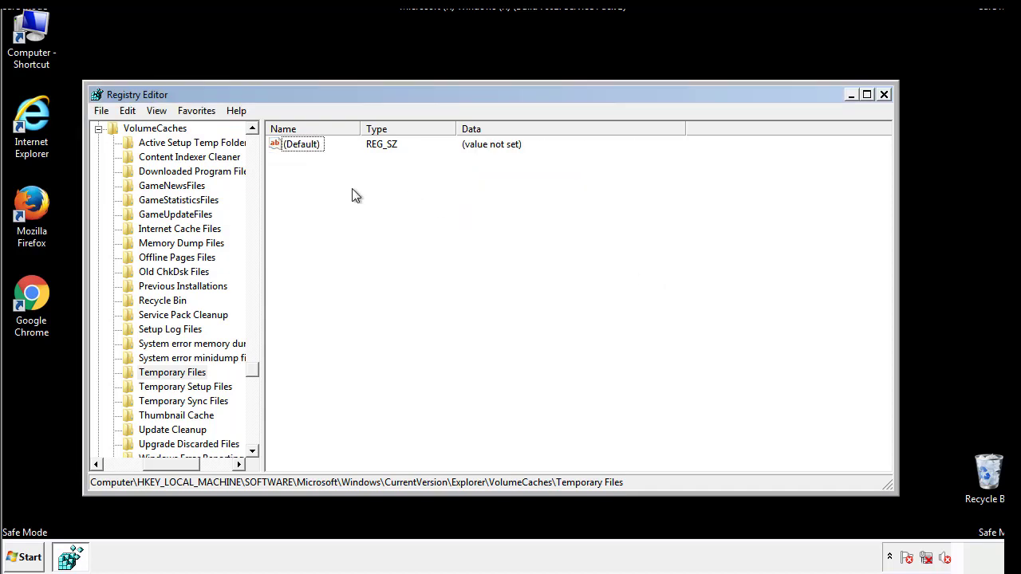
Close Registry Editor and launch msconfig from Start search
click(884, 95)
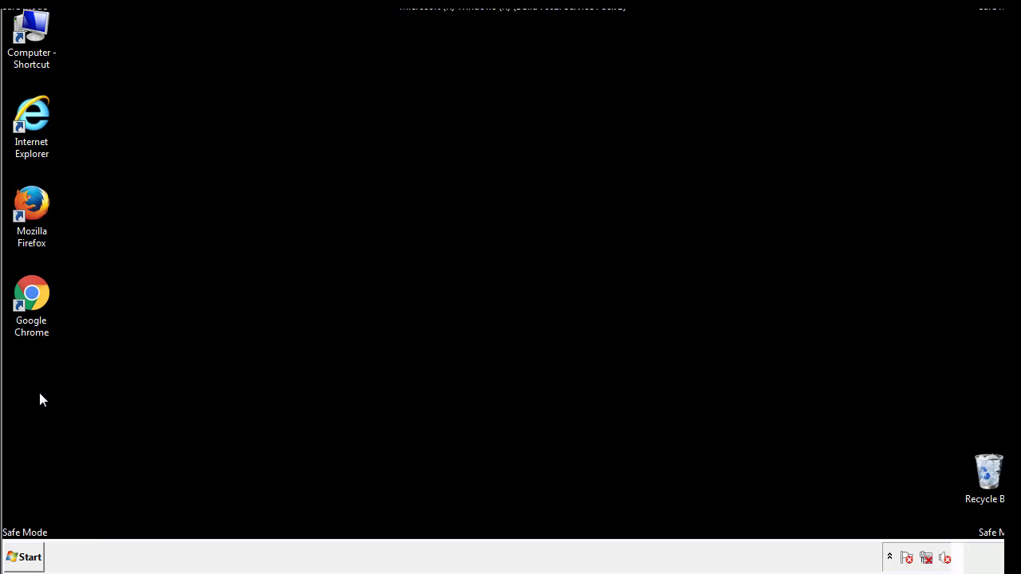
click(22, 560)
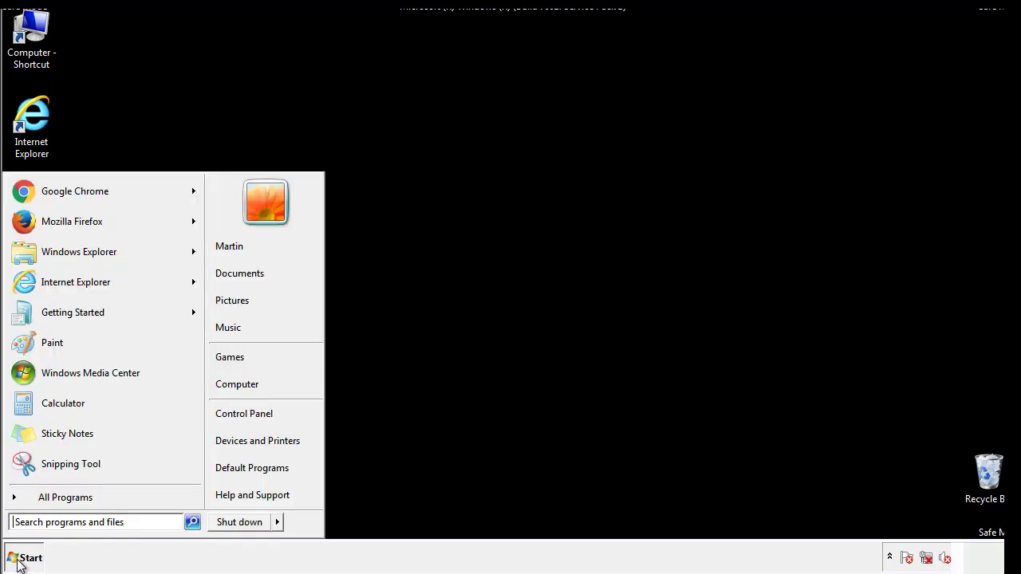
click(55, 522)
text(mscon)
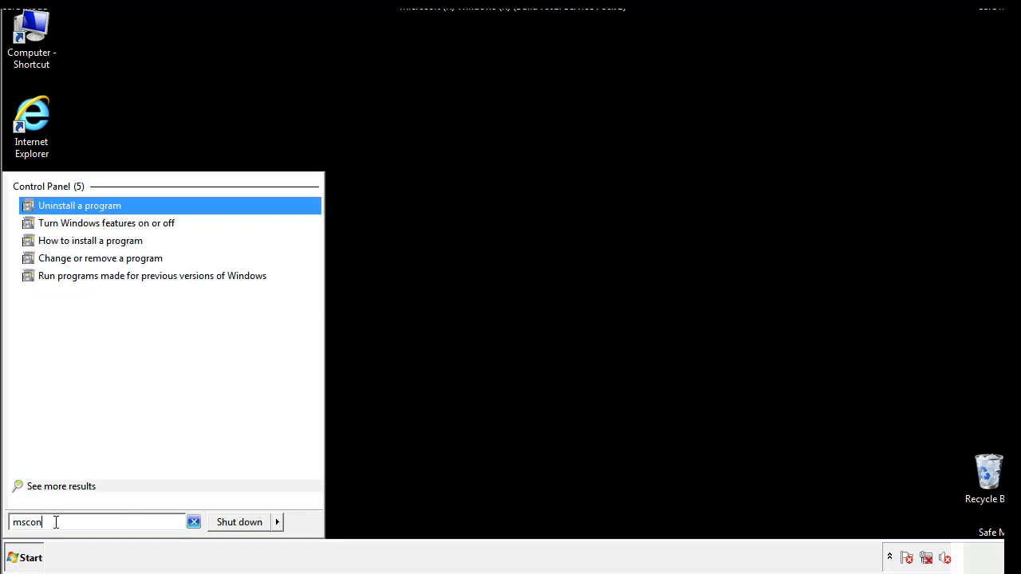
text(fig)
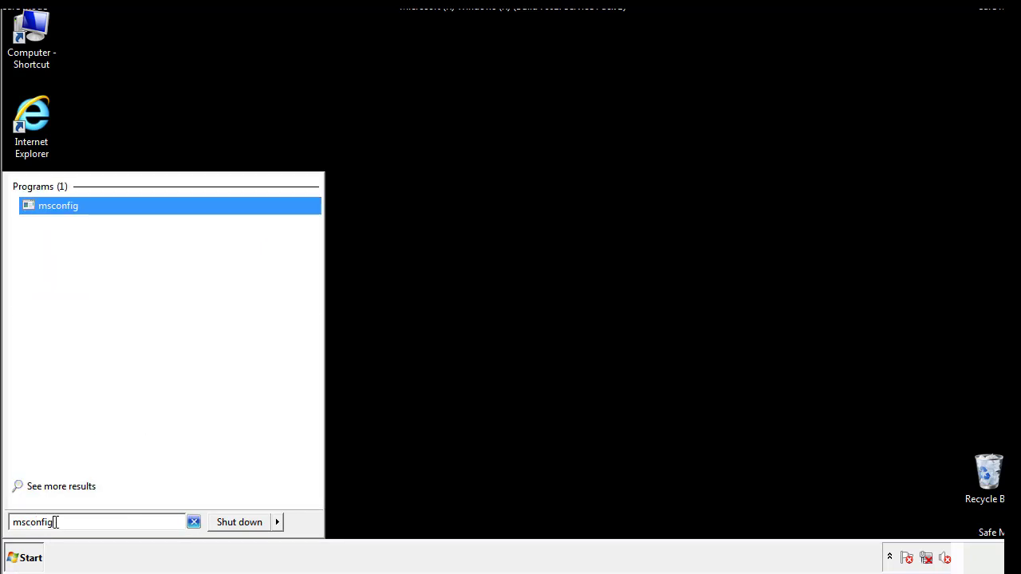
key(Return)
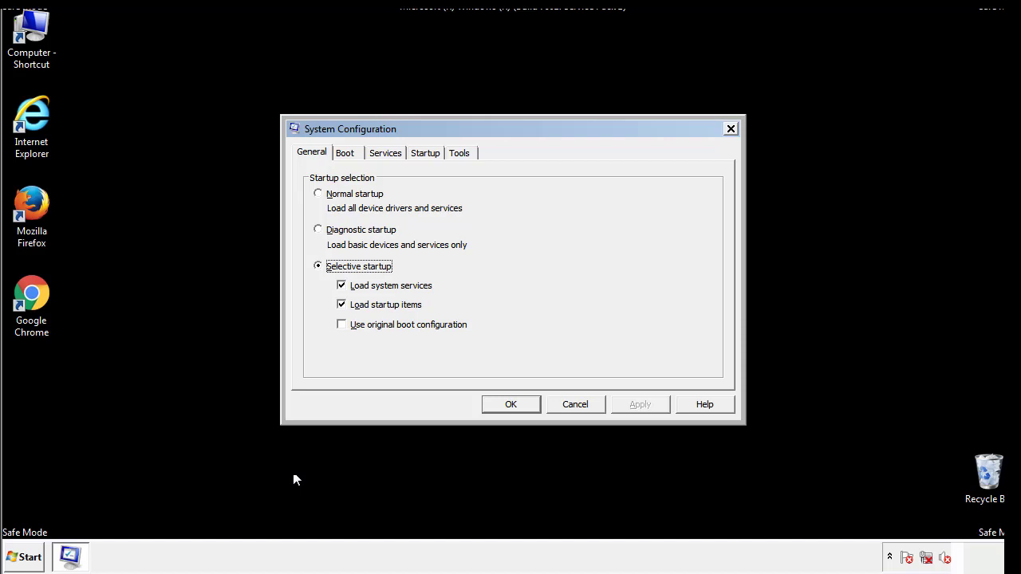
Uncheck Safe boot on the Boot tab, apply it, and restart normally
click(348, 152)
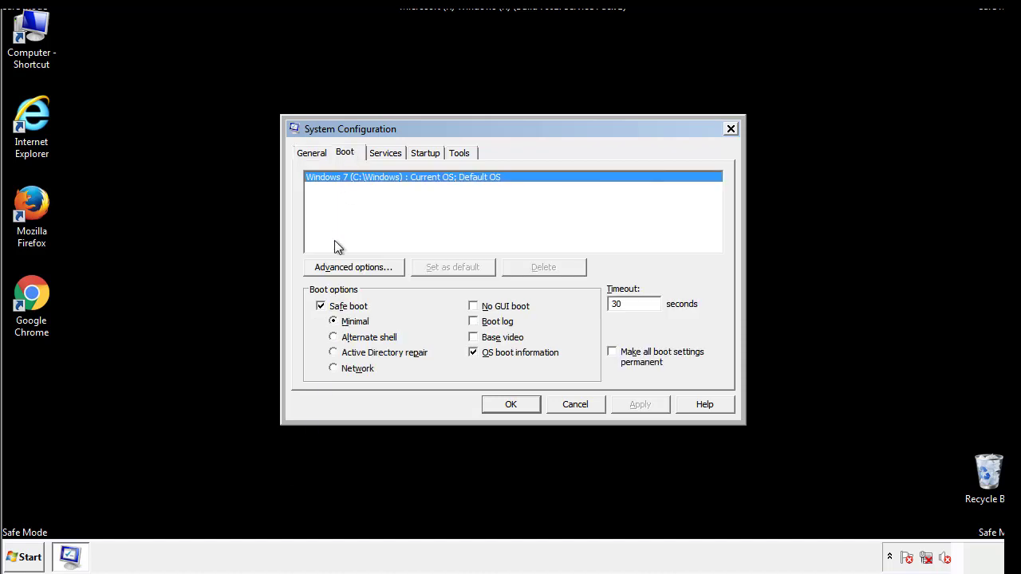
click(322, 307)
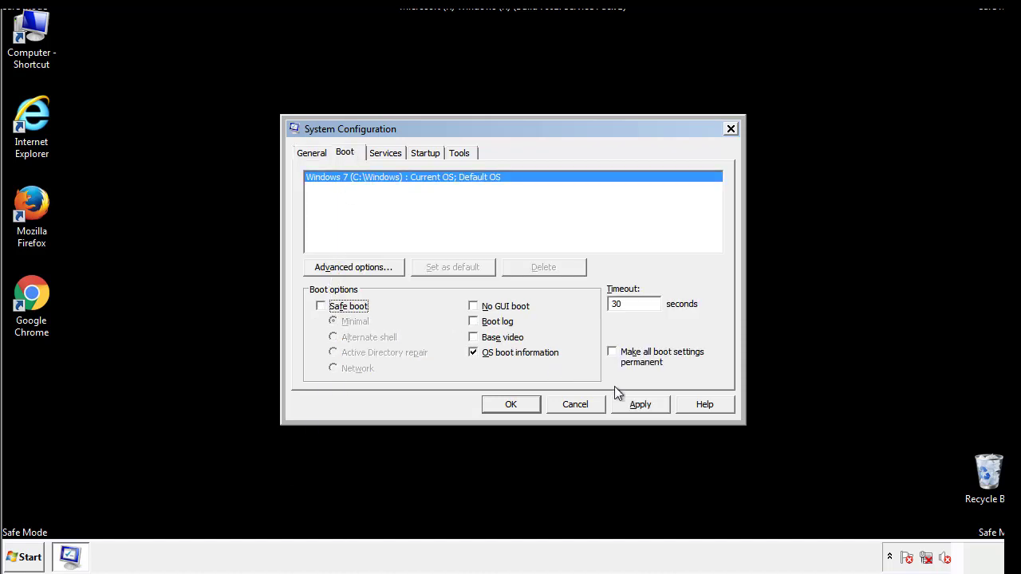
click(642, 404)
click(510, 405)
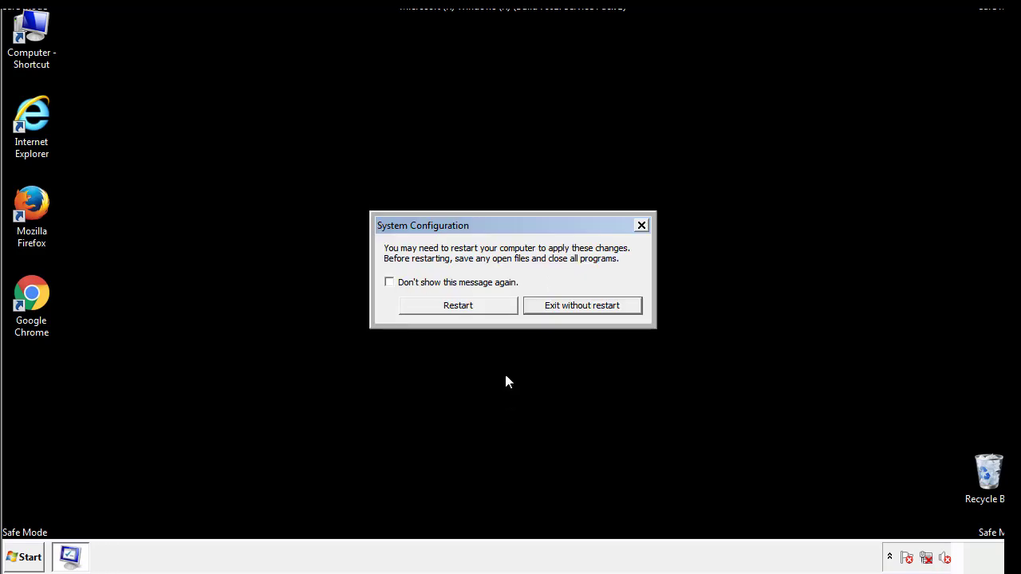
click(472, 311)
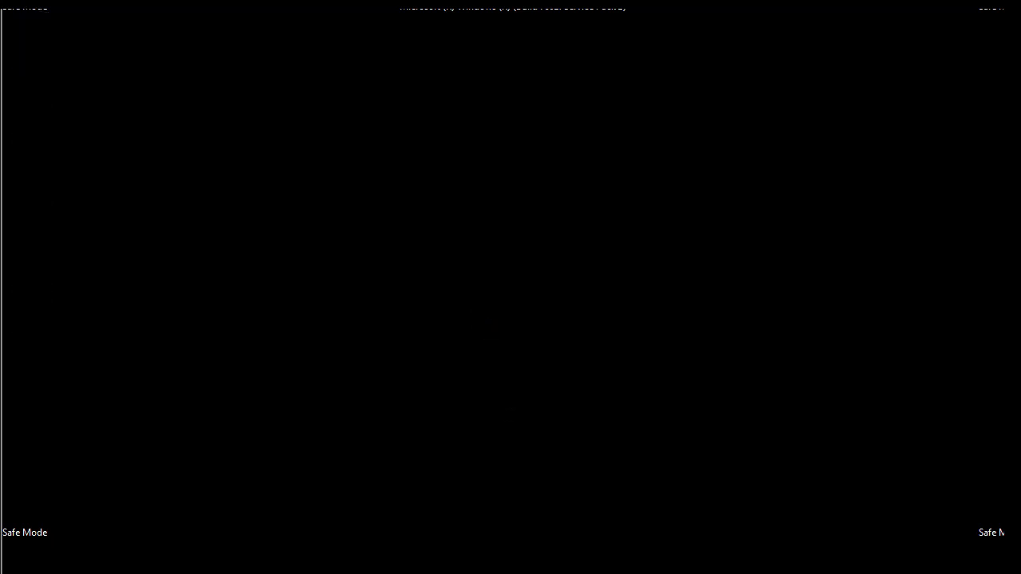